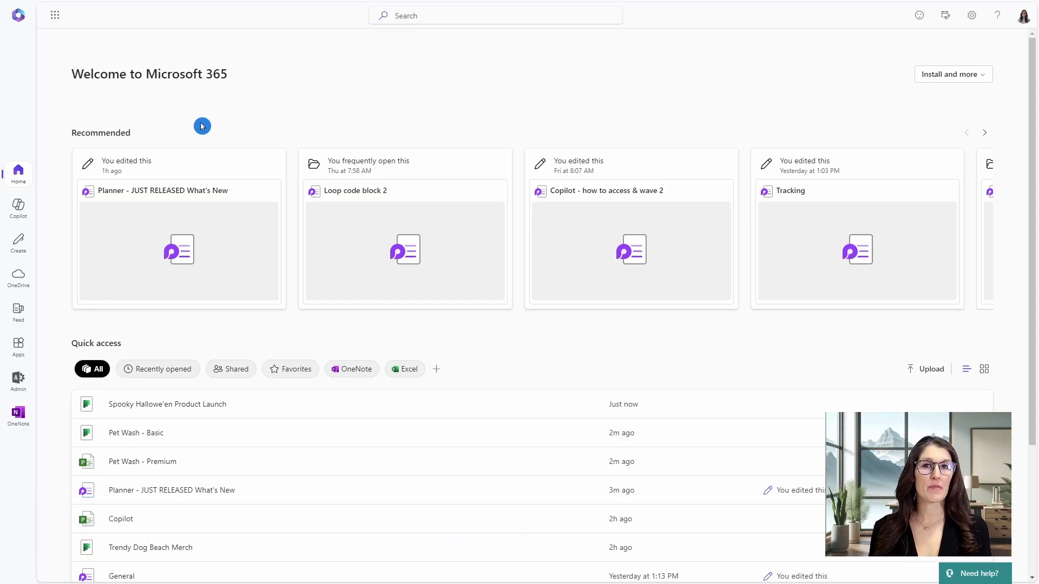
Launch Planner from the Microsoft 365 app launcher to reach My Day.
left_click(53, 18)
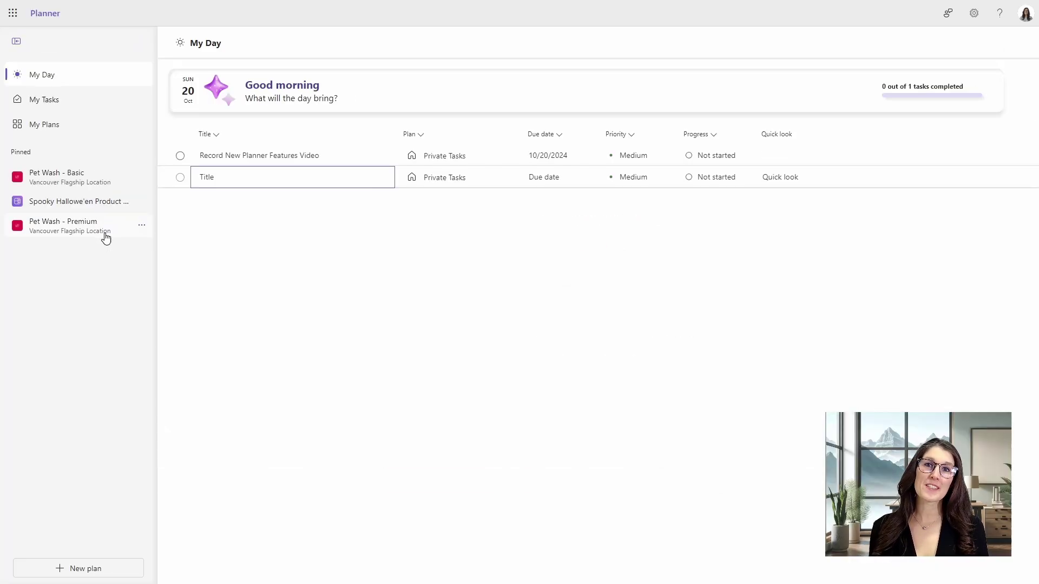
key("alt+Tab")
left_click(486, 303)
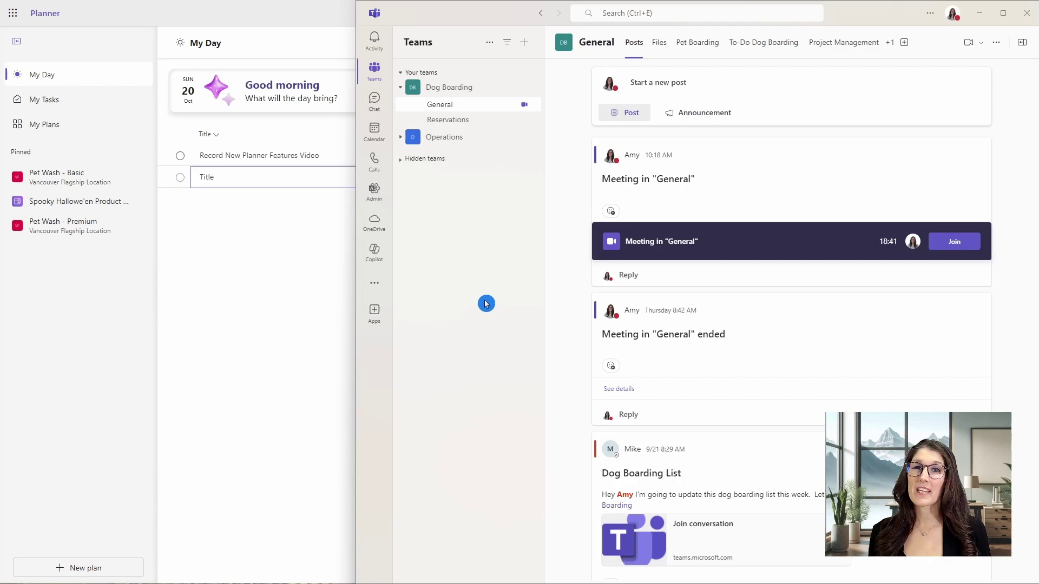
left_click(375, 283)
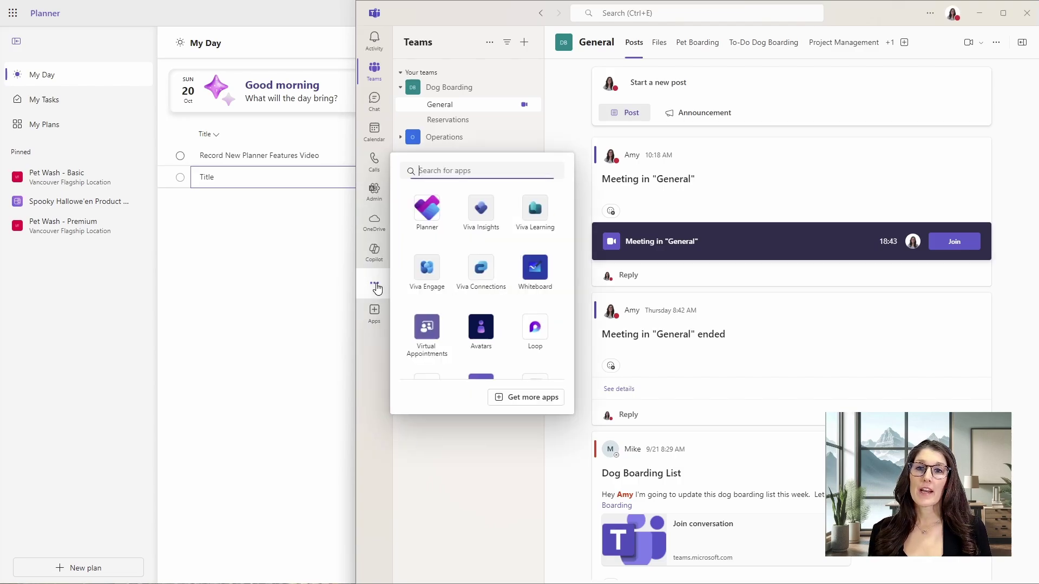
left_click(426, 227)
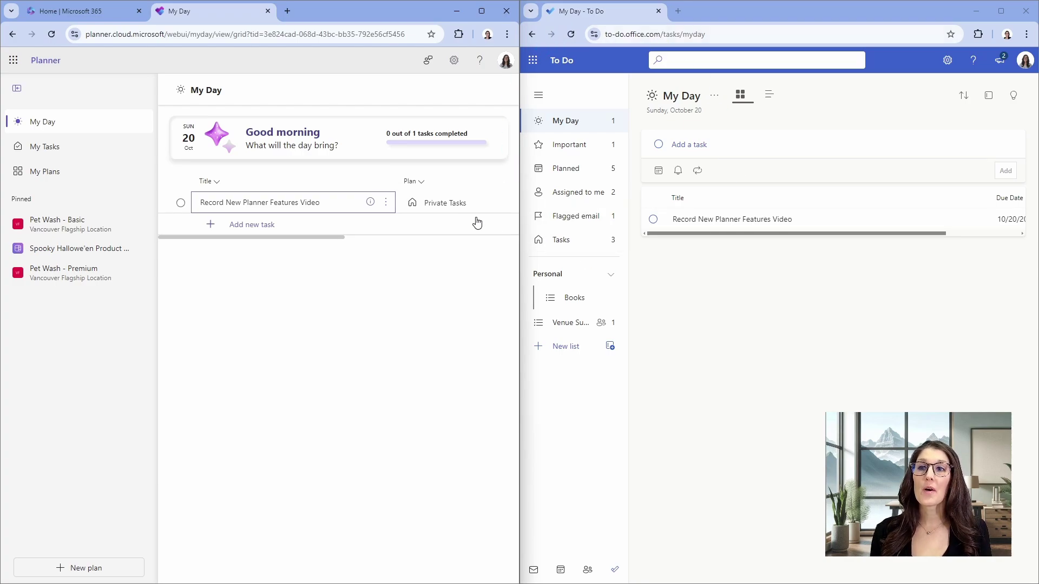
Add a My Day task named New and view Record New Planner Features Video's details.
left_click(269, 227)
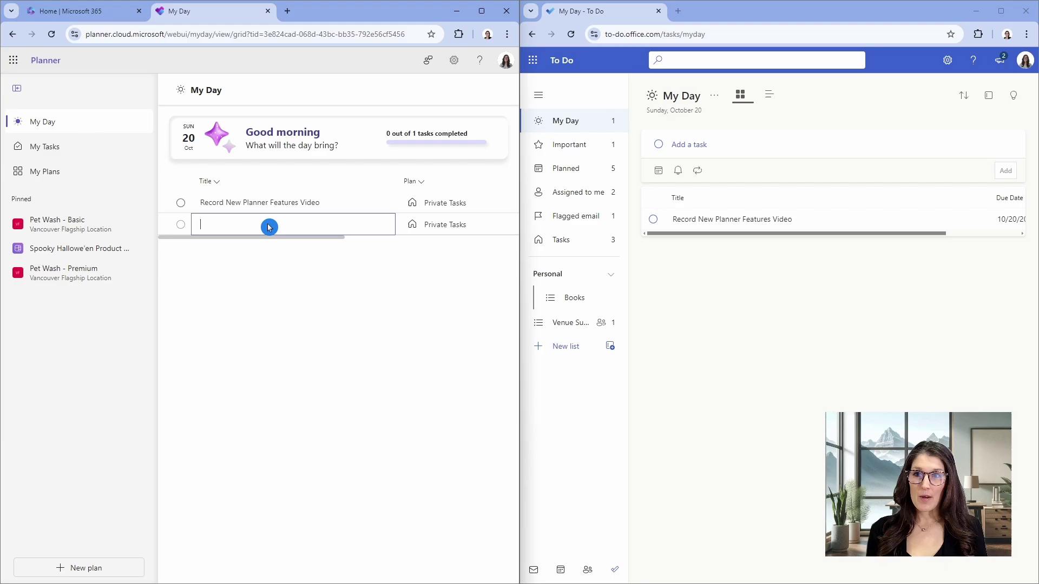
key("Tab")
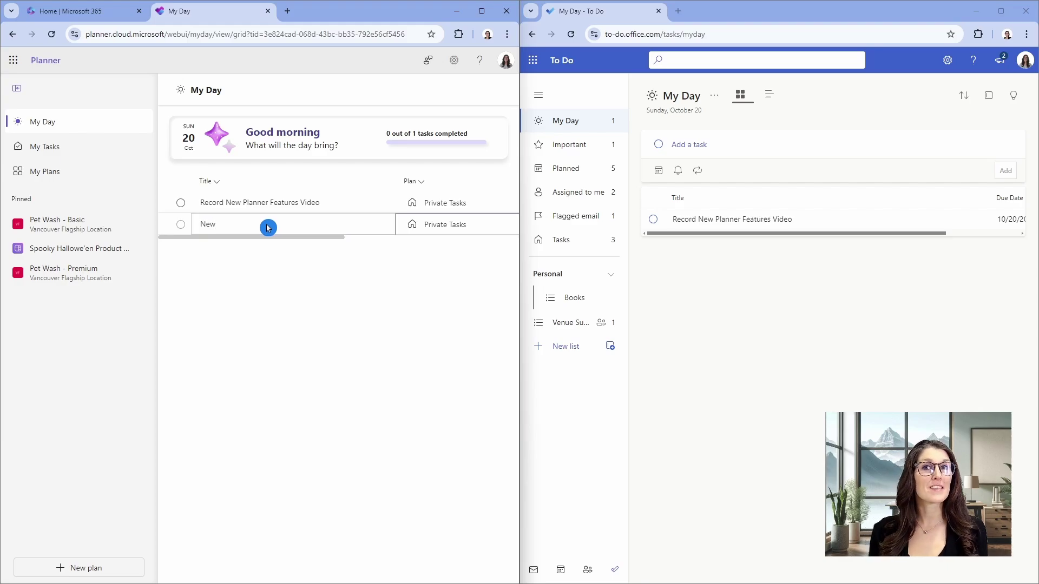
left_click(370, 203)
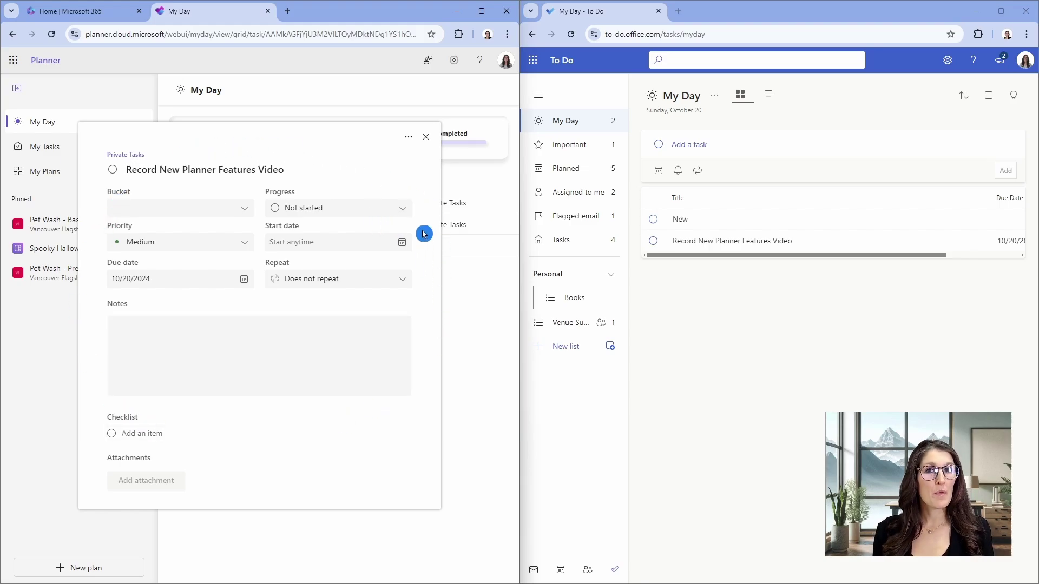
Close the details, mark New complete, and switch to the My Tasks list.
left_click(426, 137)
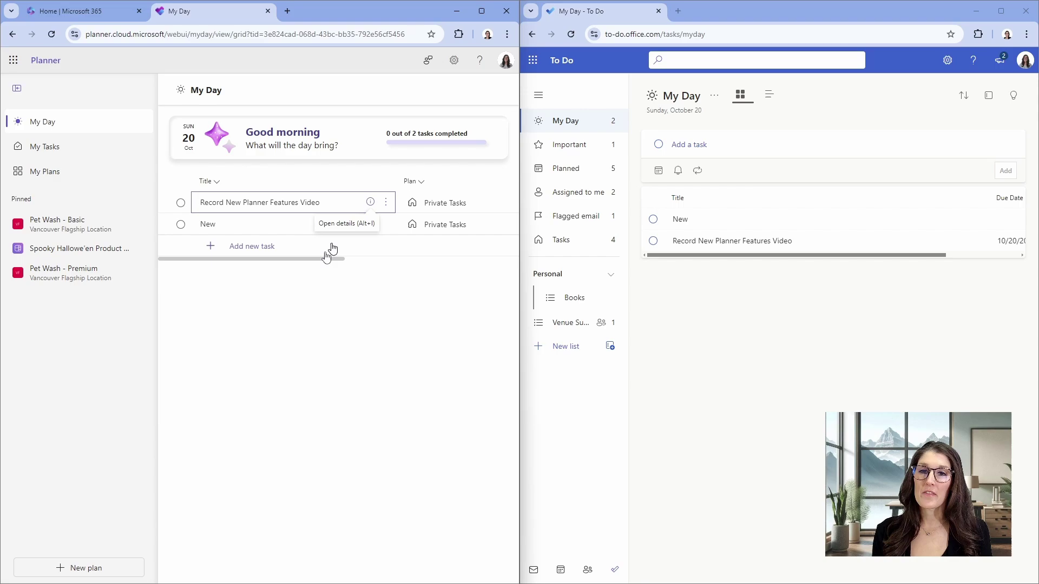
left_click(182, 226)
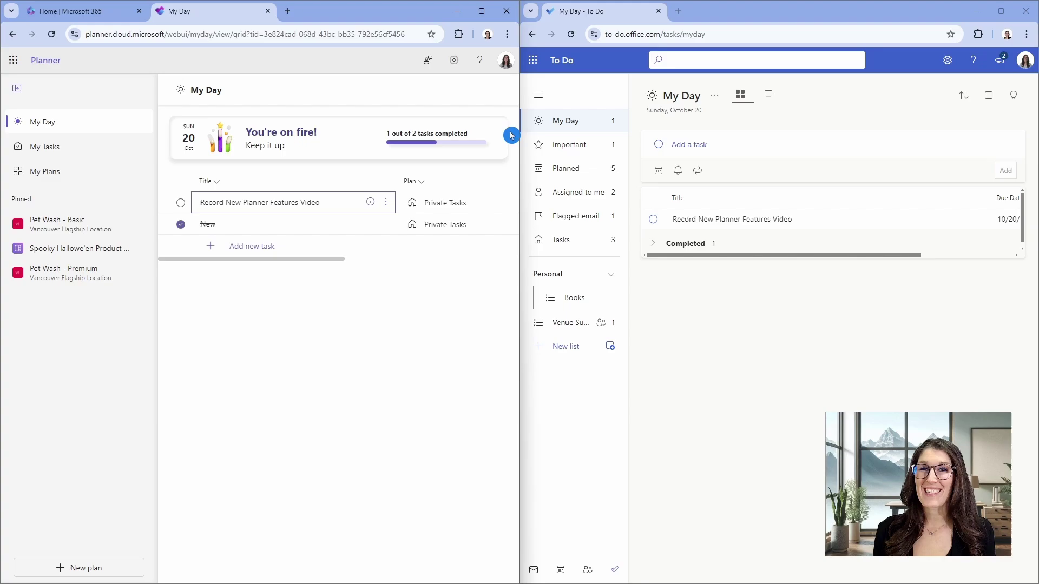
left_click(124, 158)
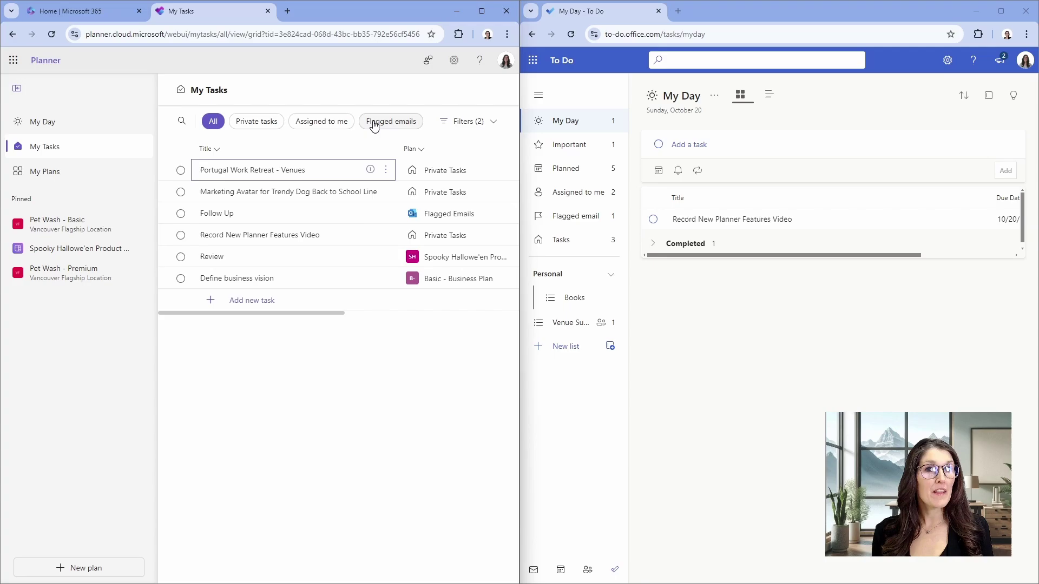
Filter My Tasks by Private tasks, Assigned to me, then Flagged emails, matching To Do's lists.
left_click(590, 259)
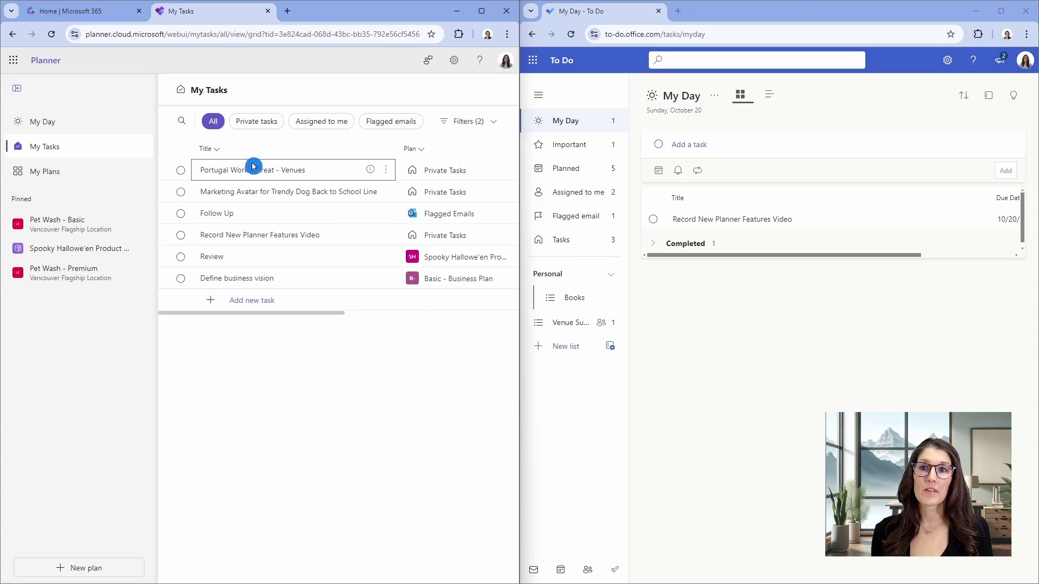
left_click(250, 122)
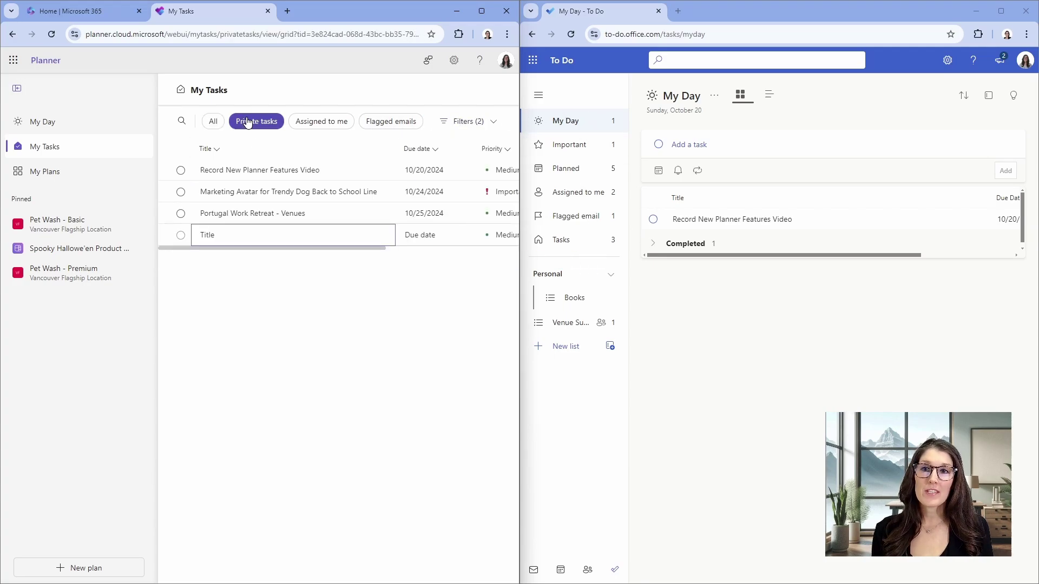
left_click(568, 246)
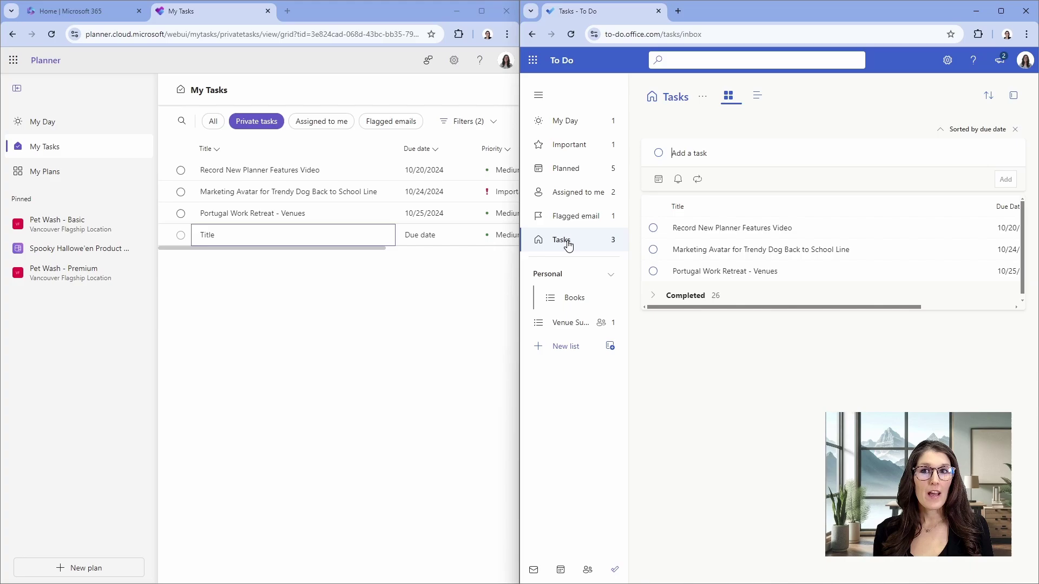
left_click(339, 121)
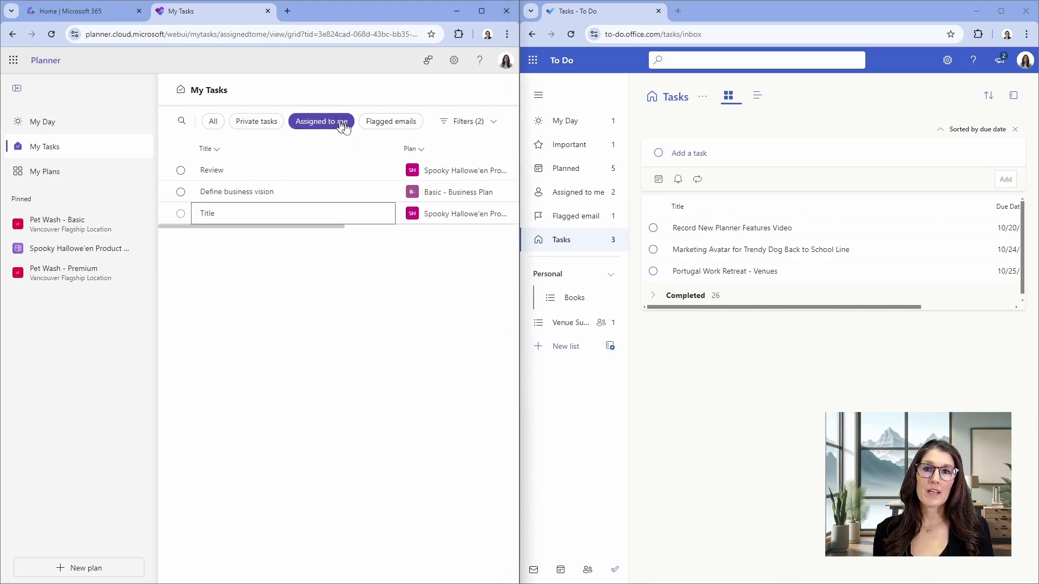
left_click(386, 125)
left_click(576, 197)
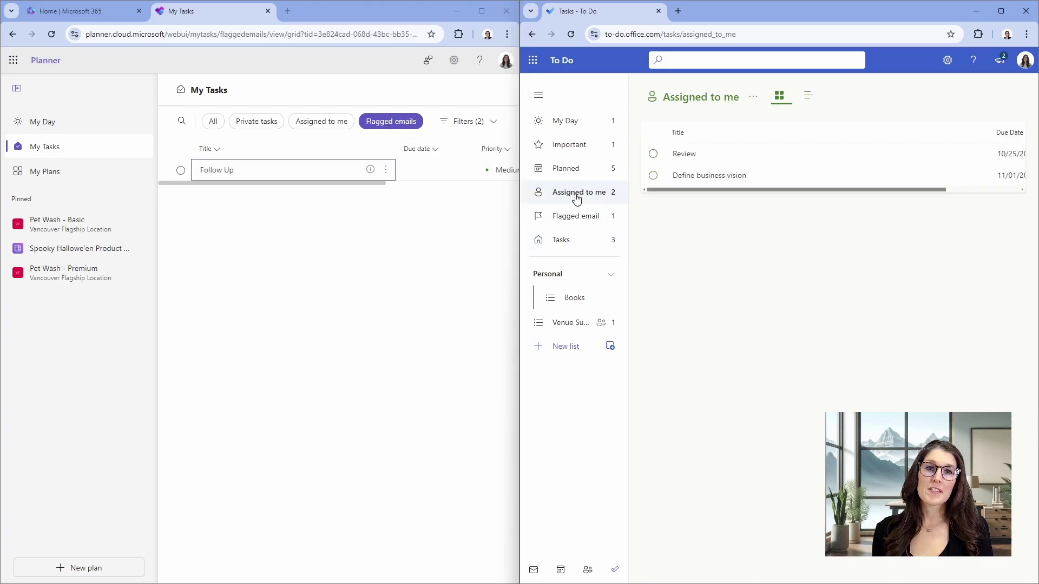
left_click(573, 216)
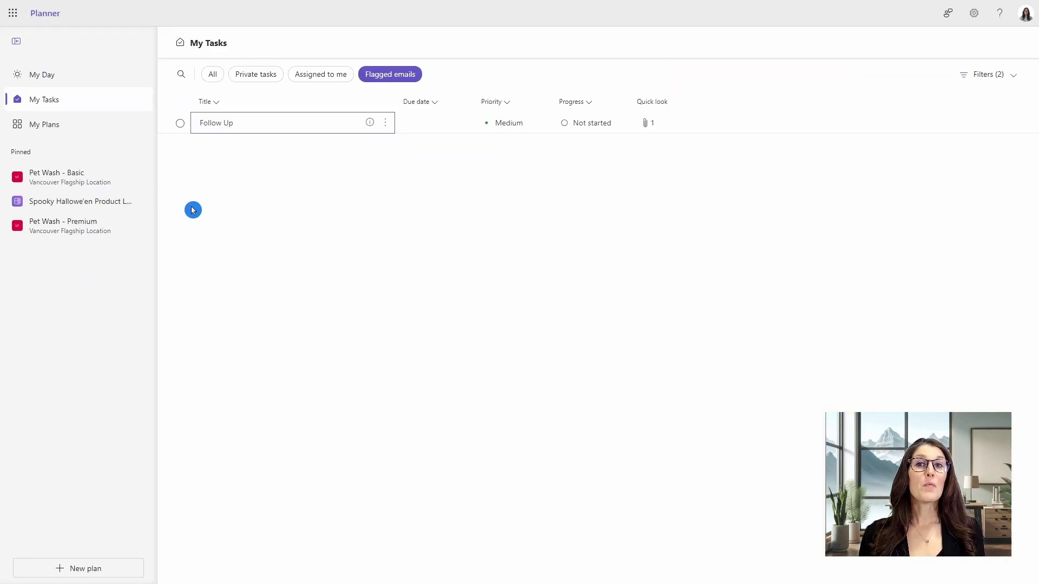
Browse My Plans through the Personal, Pinned, My Teams and Recent views.
left_click(95, 135)
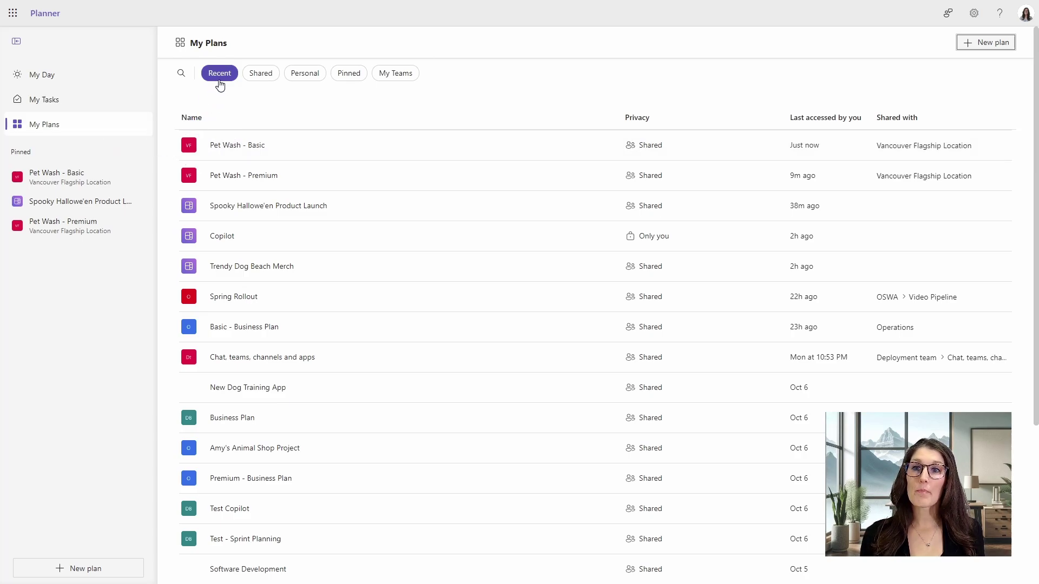
left_click(305, 76)
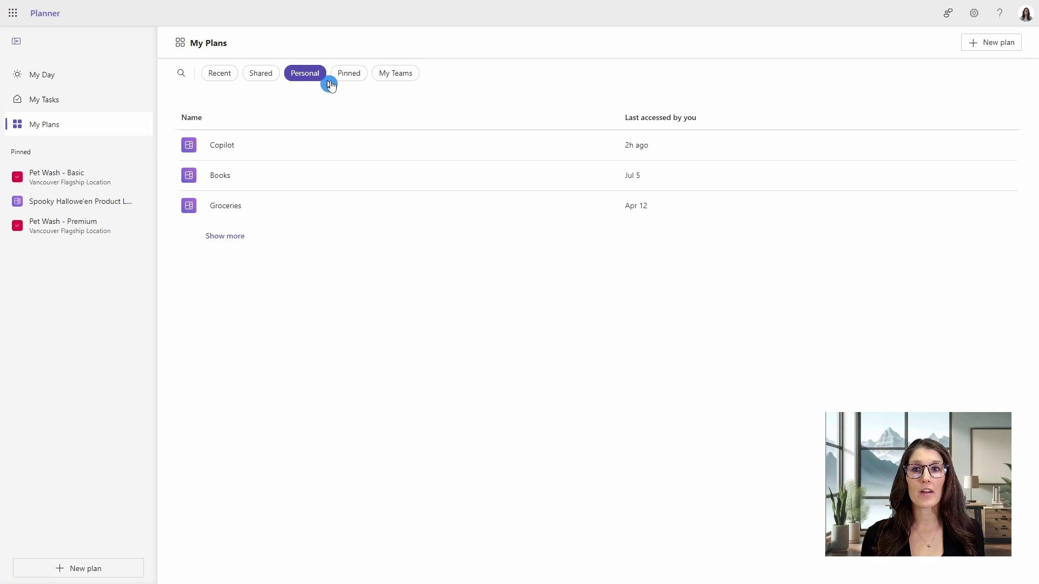
left_click(347, 83)
left_click(347, 86)
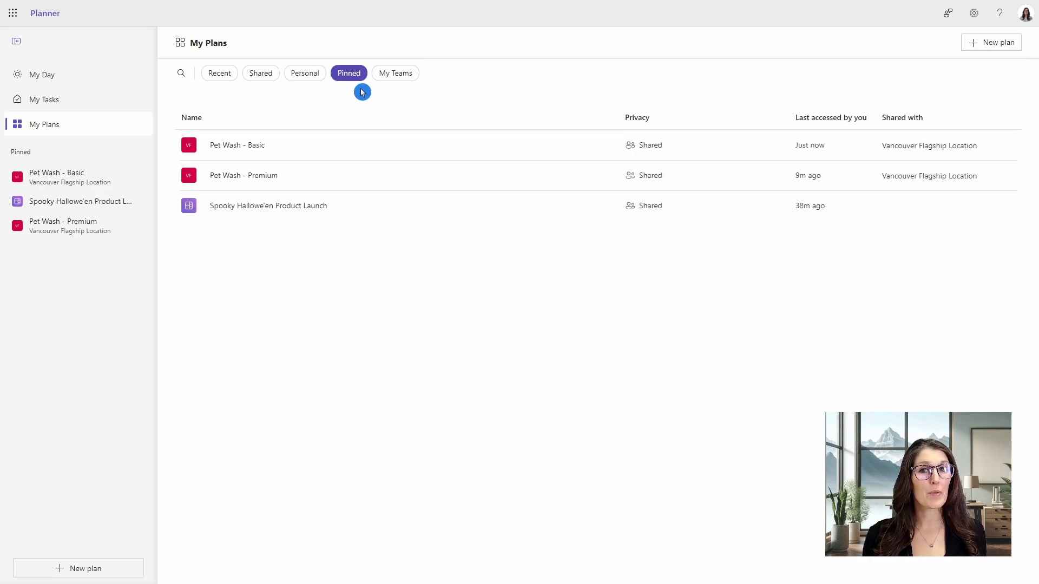
left_click(391, 85)
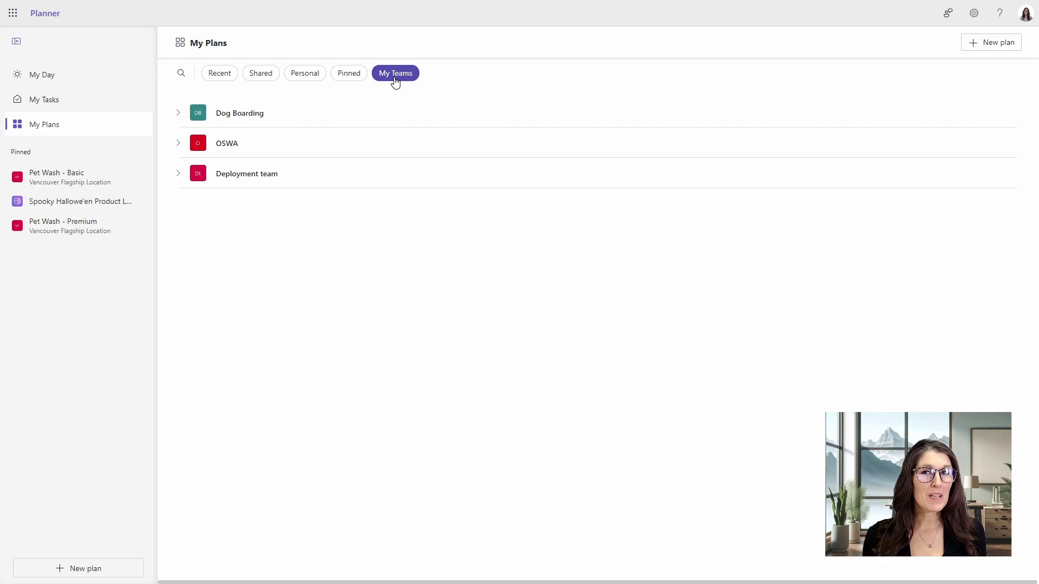
left_click(179, 113)
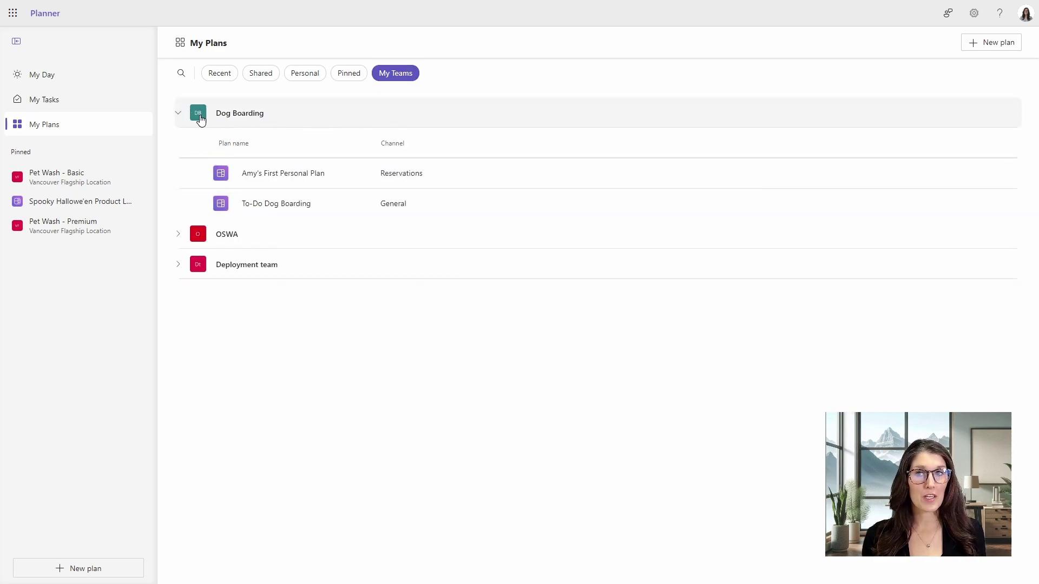
left_click(178, 113)
left_click(209, 81)
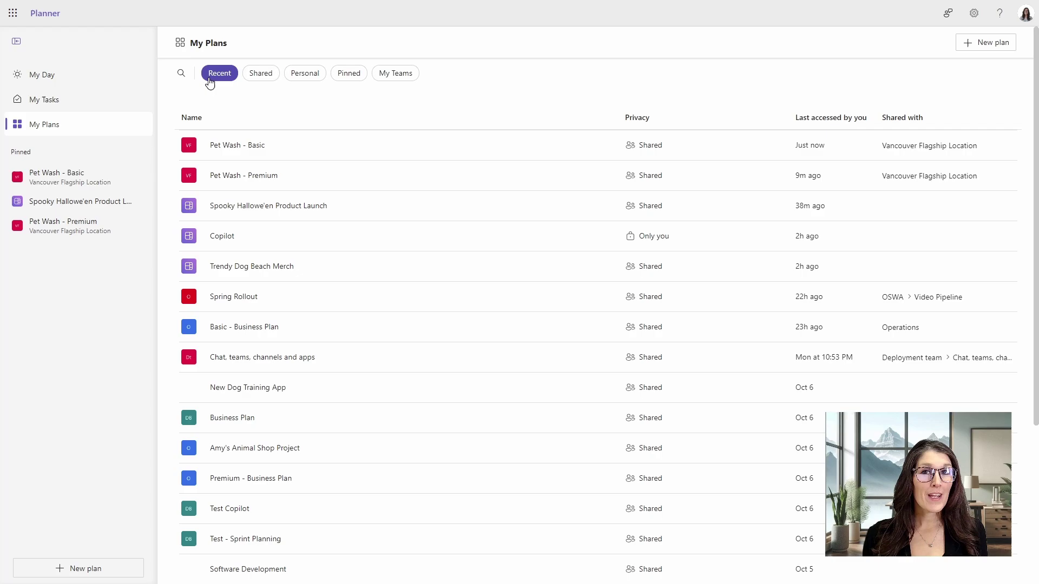
mouse_move(227, 101)
left_mouse_down()
mouse_move(220, 106)
mouse_move(236, 117)
left_mouse_up()
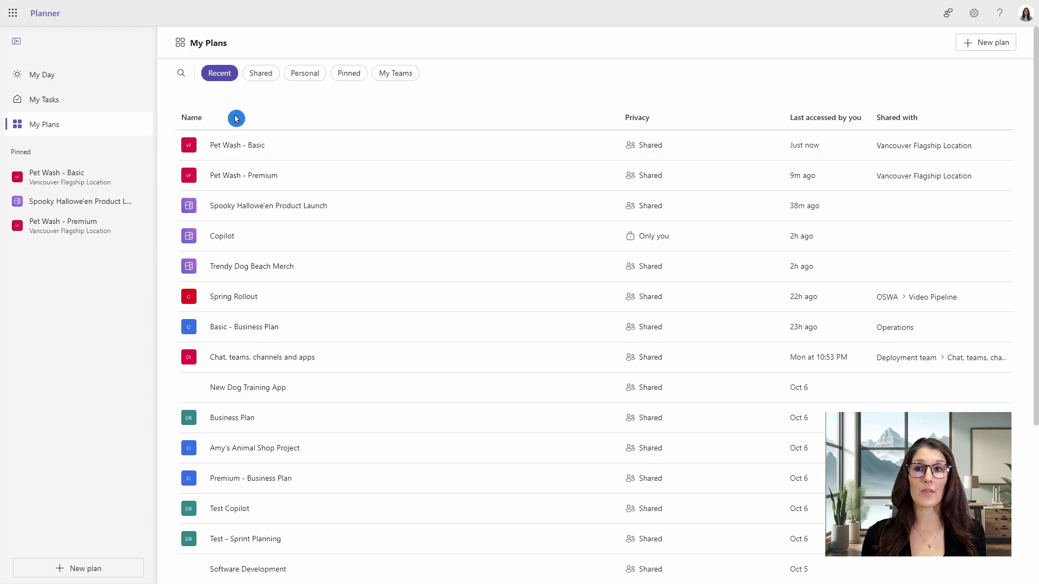
Filter plans by the keyword 'pet' and open Pet Wash - Basic.
left_click(181, 74)
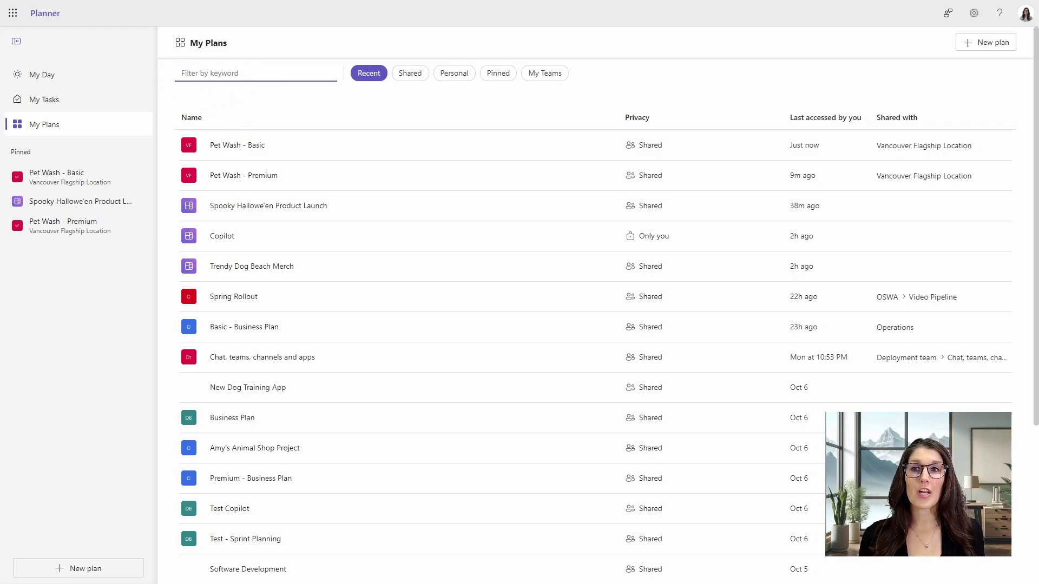
type("pet")
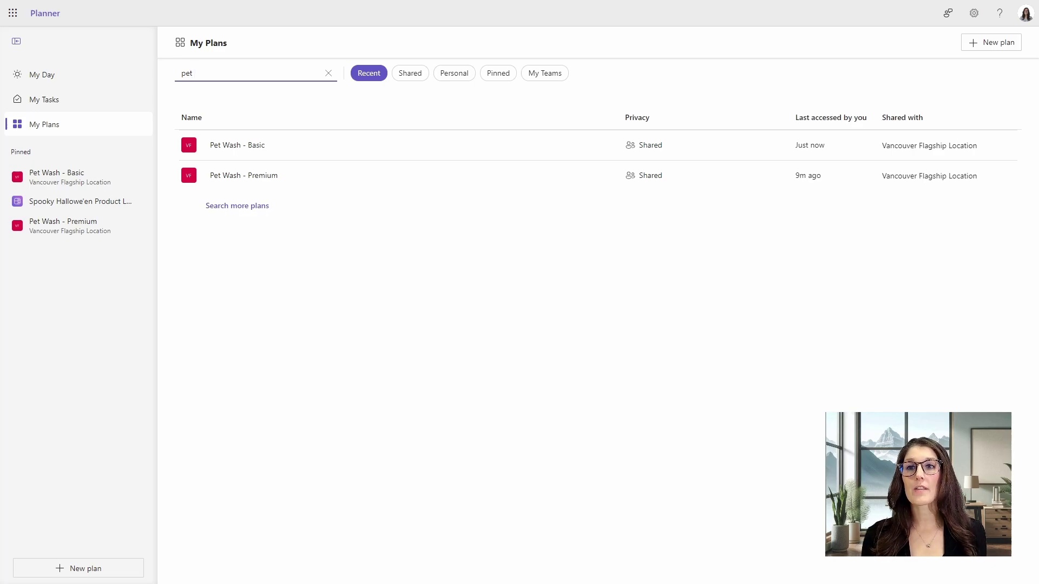
left_click(258, 103)
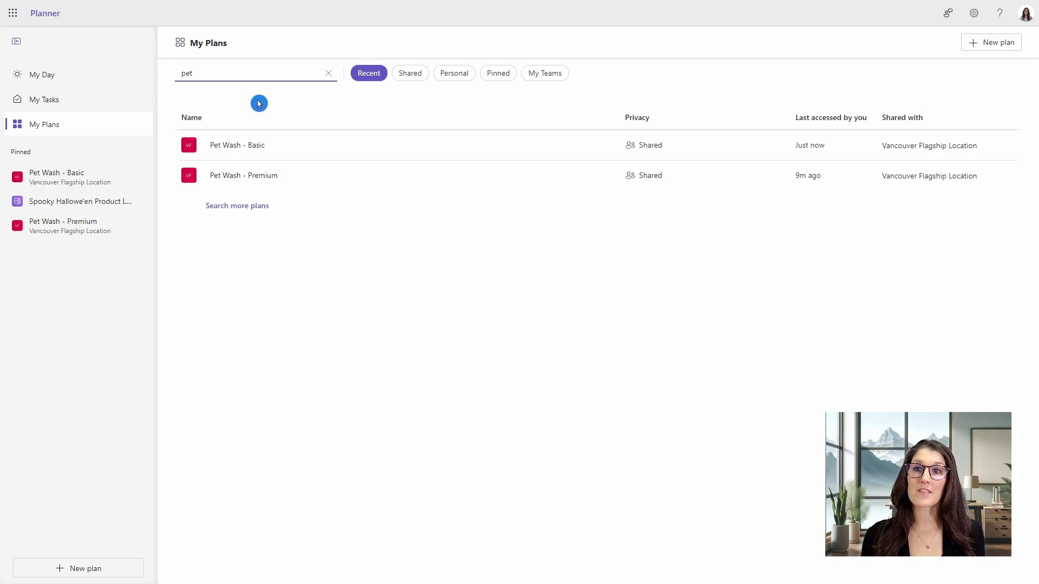
left_click(263, 147)
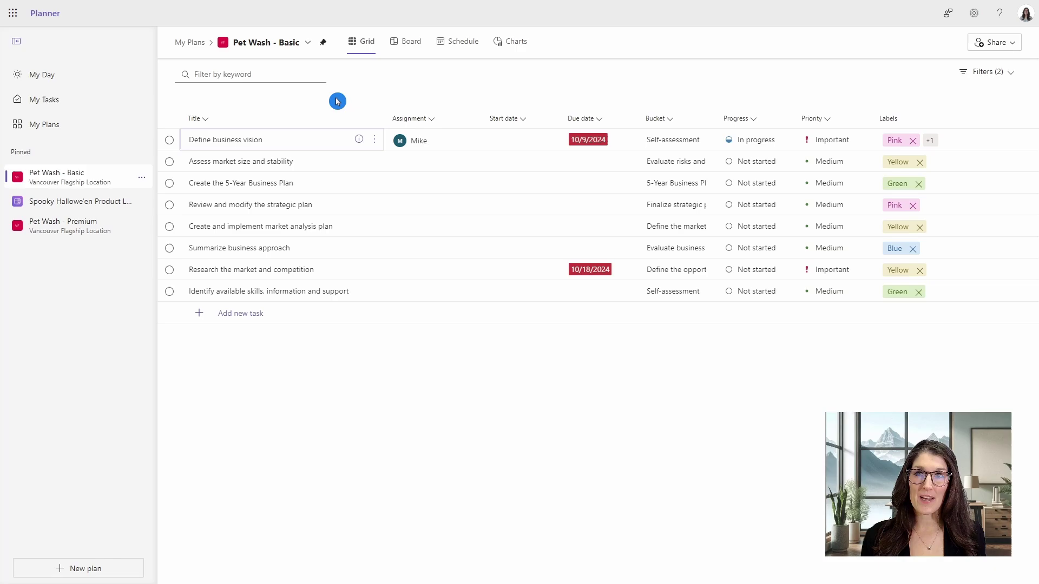
View Pet Wash - Basic as Board, Schedule and Charts, then open Pet Wash - Premium.
left_click(405, 42)
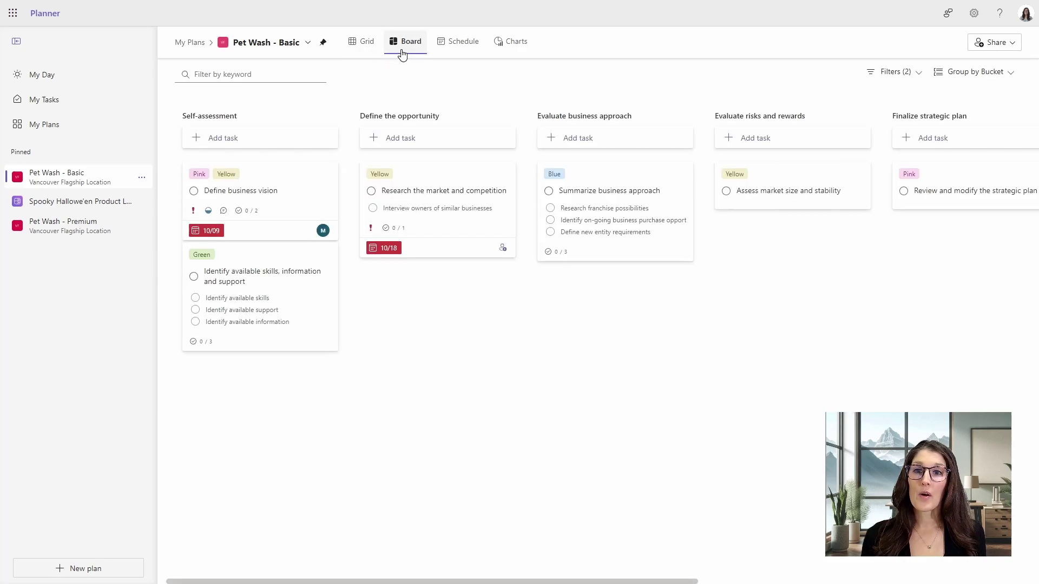
left_click(436, 52)
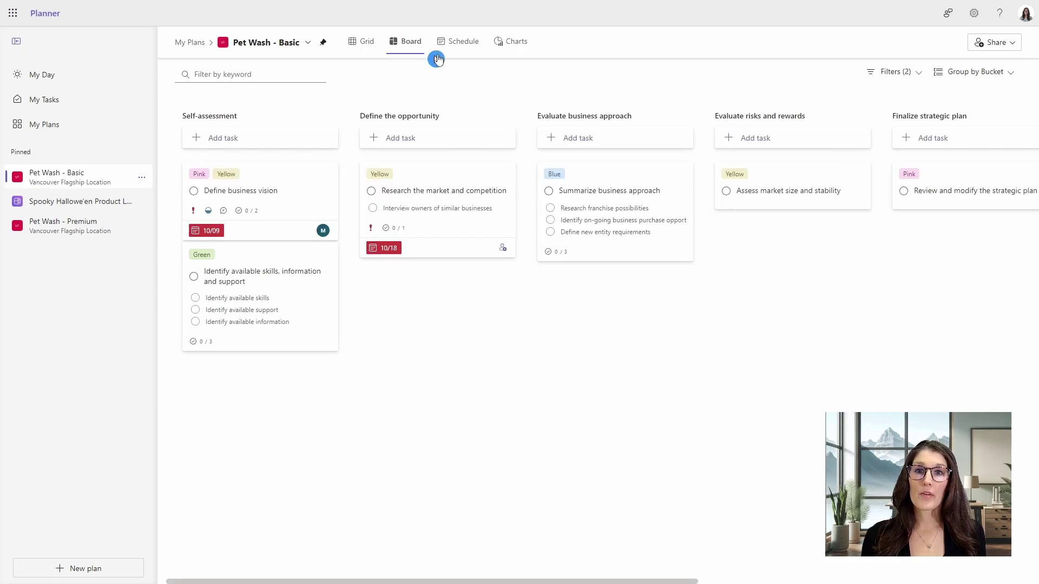
left_click(513, 52)
left_click(519, 65)
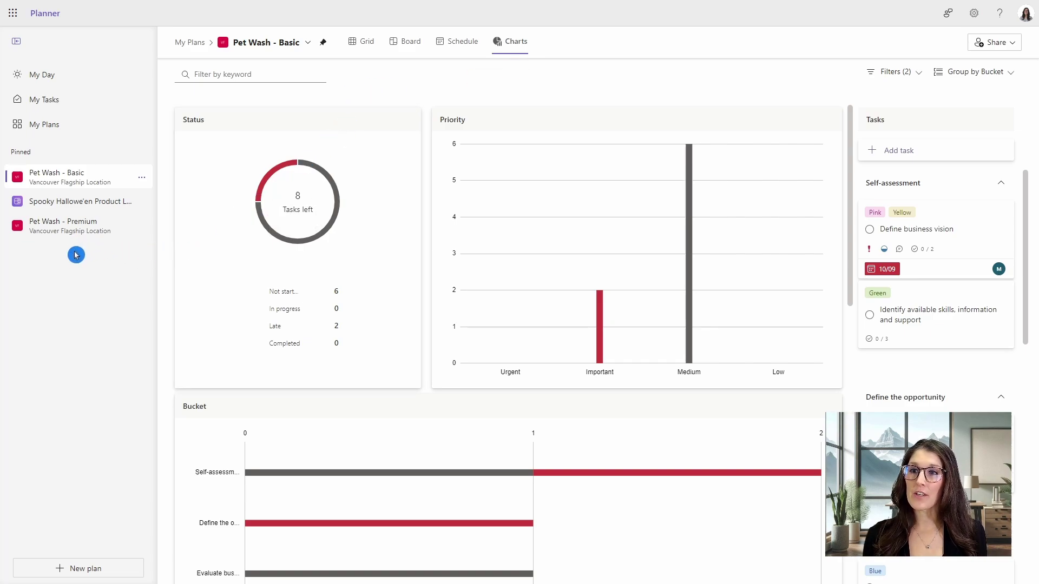
left_click(101, 230)
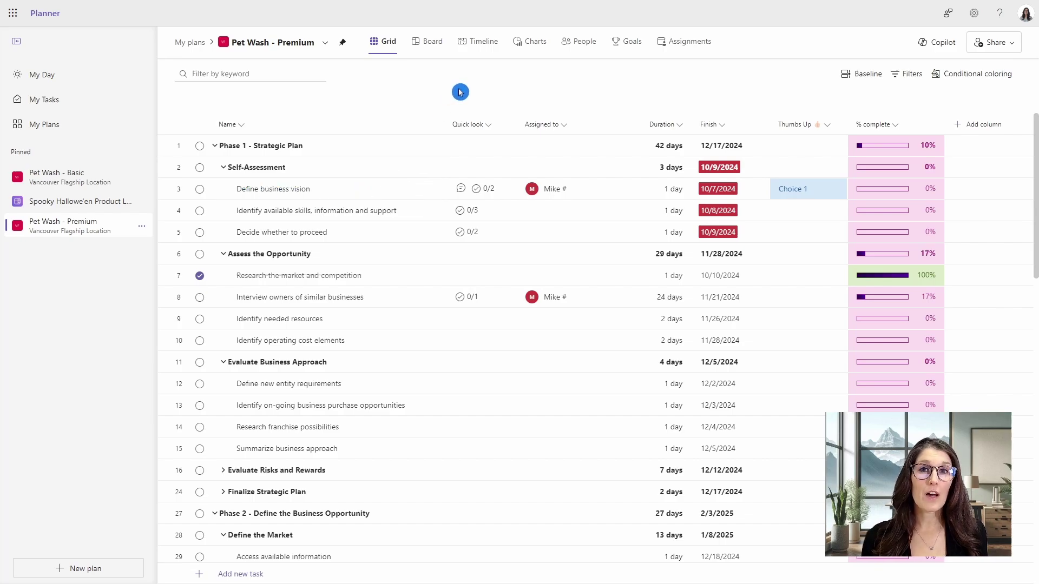
Show Pet Wash - Premium as a timeline and link task 8 to task 10 finish-to-start.
left_click(478, 54)
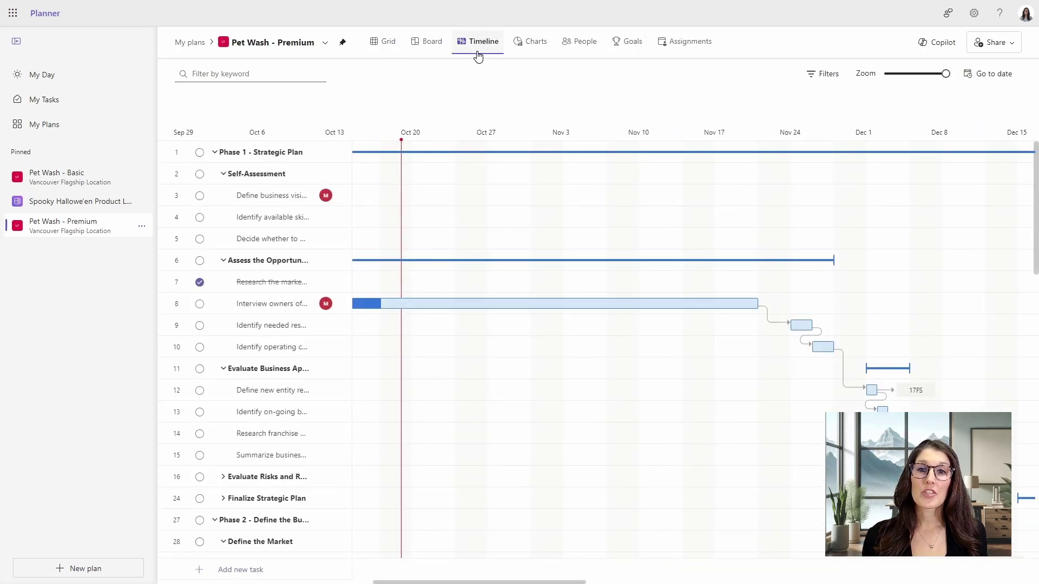
mouse_move(407, 298)
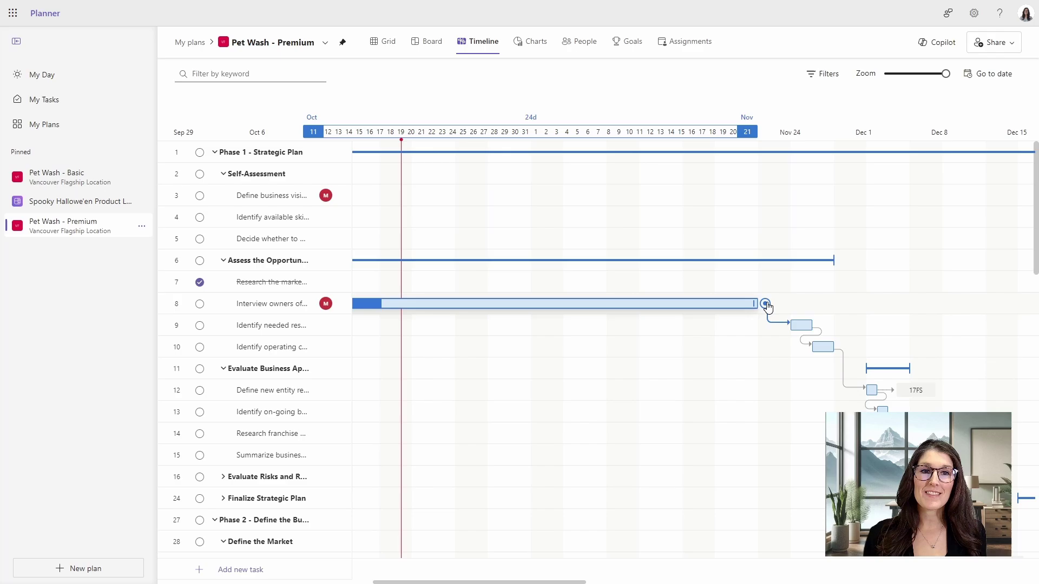
left_click_drag(765, 304, 811, 350)
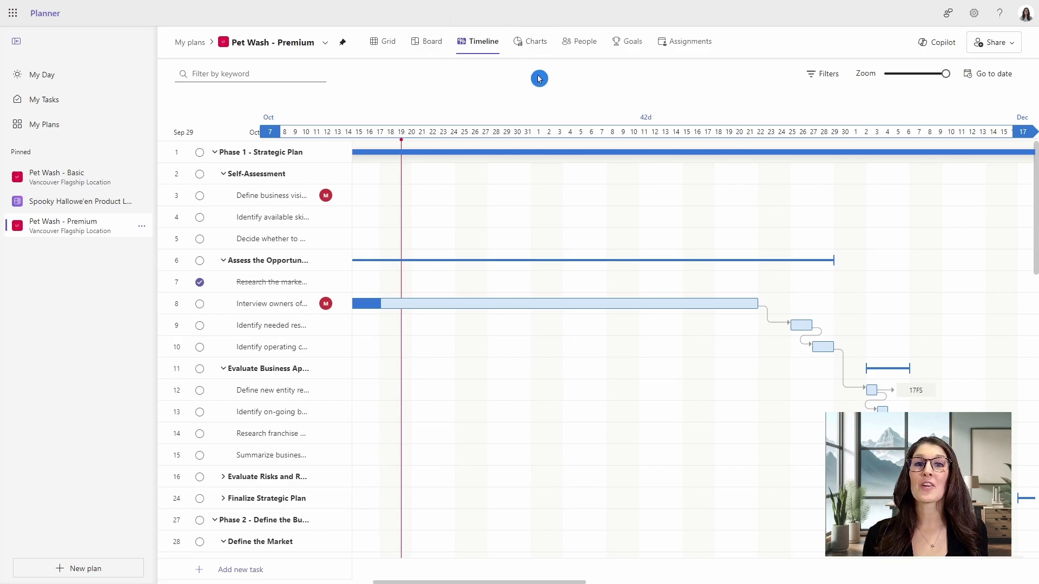
Review the Premium plan's People, Goals and Assignments views, then start a new plan.
left_click(589, 43)
left_click(624, 45)
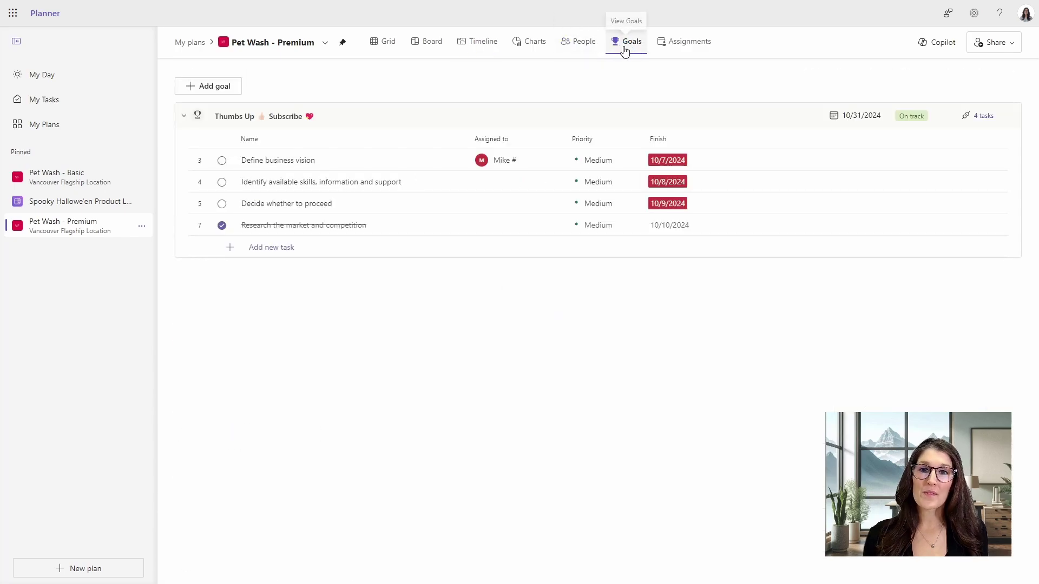
left_click(687, 46)
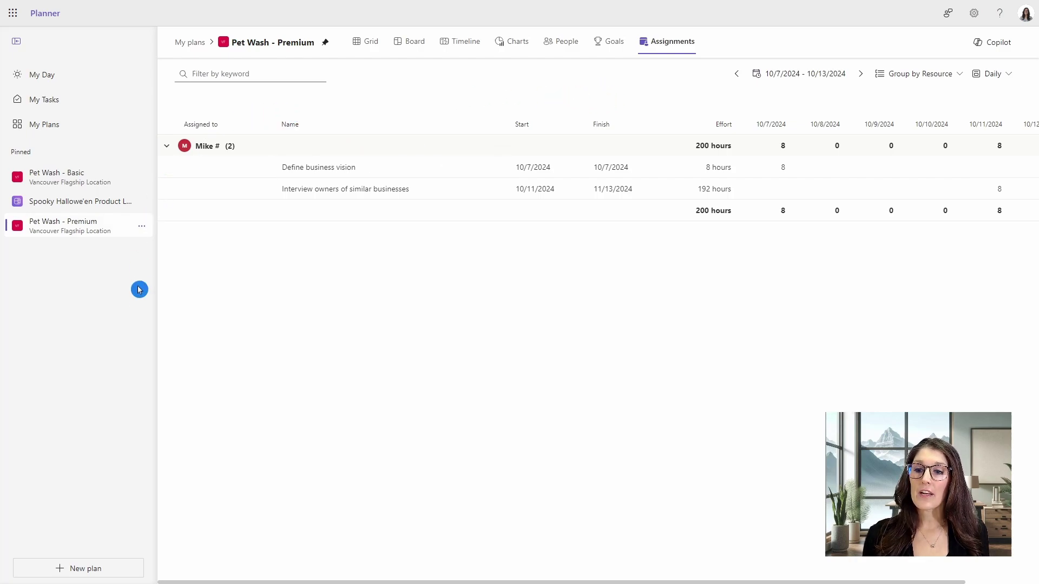
left_click(105, 579)
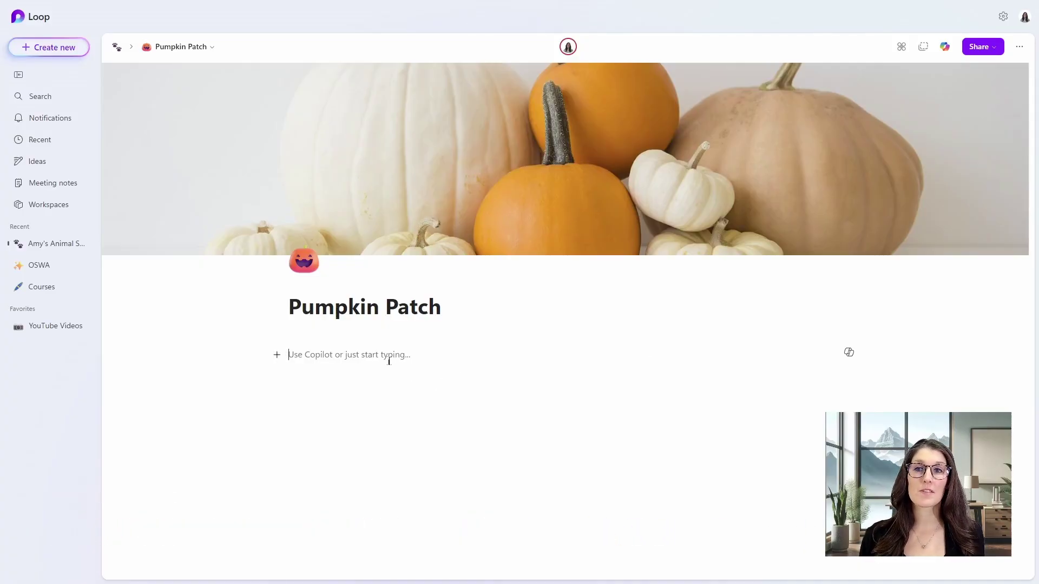
Insert a task list into Pumpkin Patch with /task and add a Coffee Kiosk task.
type("/task")
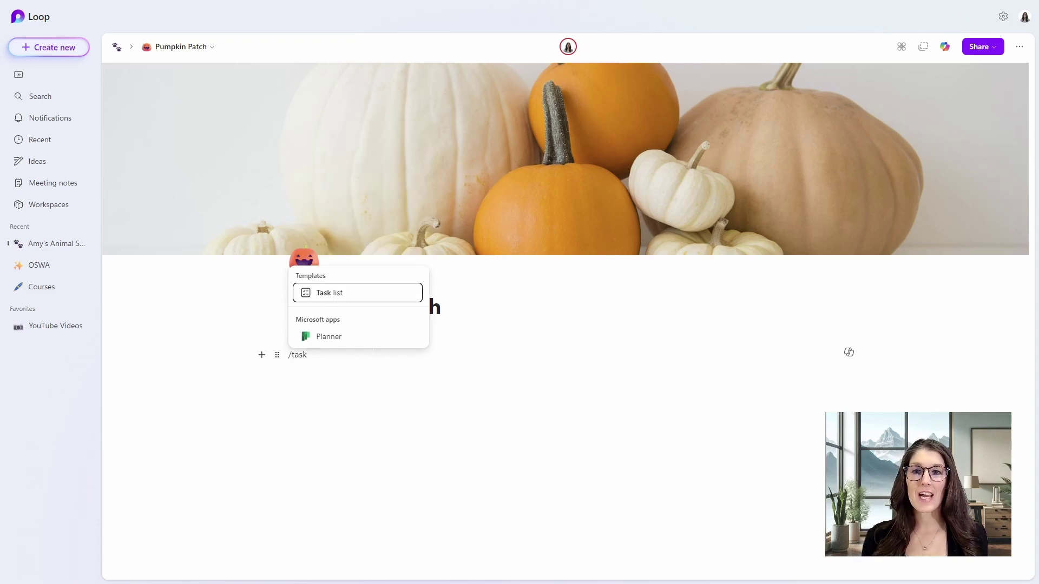
left_click(363, 295)
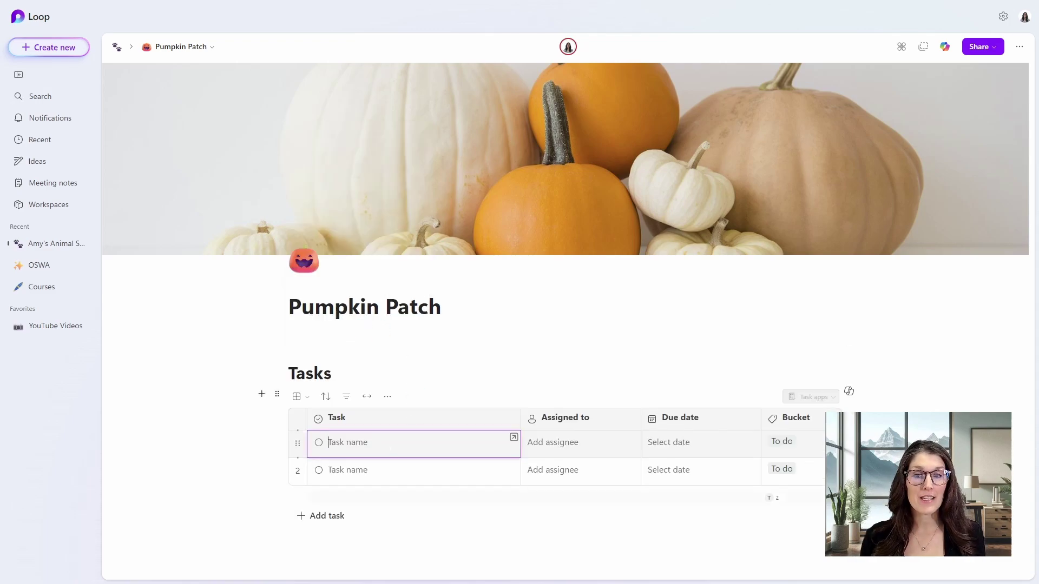
type("Coffee Kiosk")
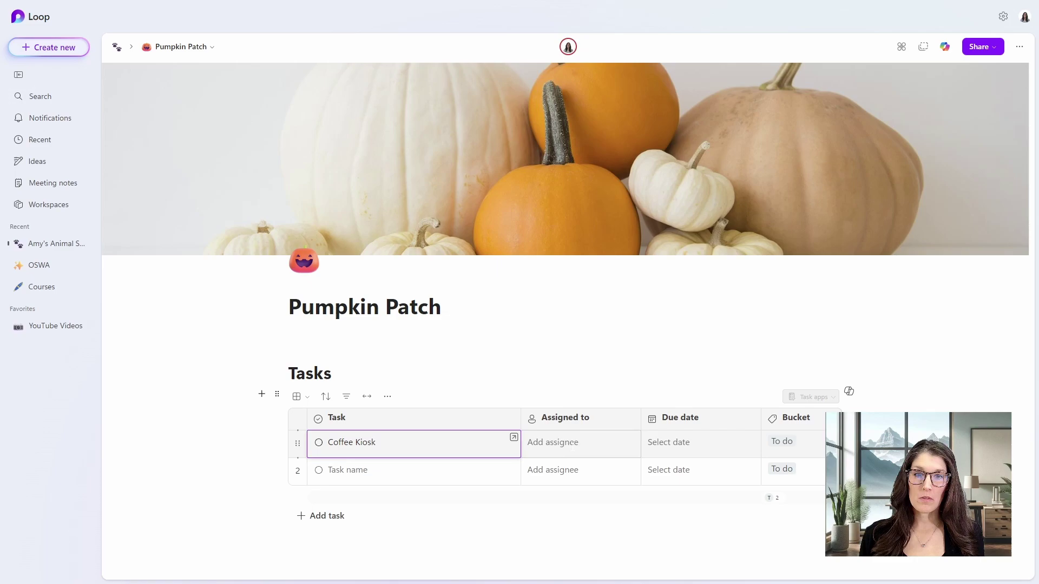
Assign Coffee Kiosk to a colleague, make it due Oct 24, and return to Planner's My Day.
left_click(541, 443)
left_click(581, 399)
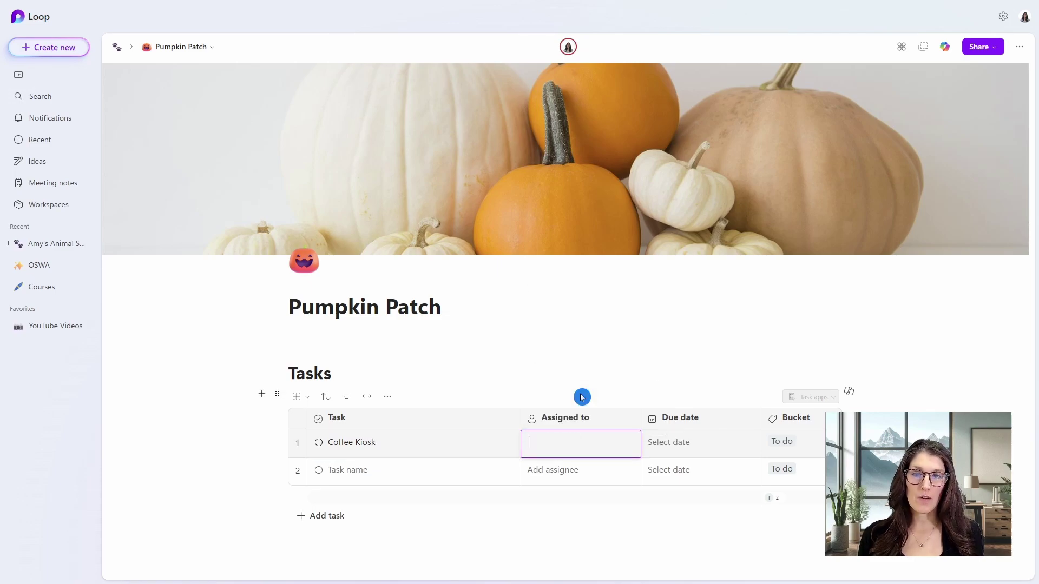
left_click(676, 444)
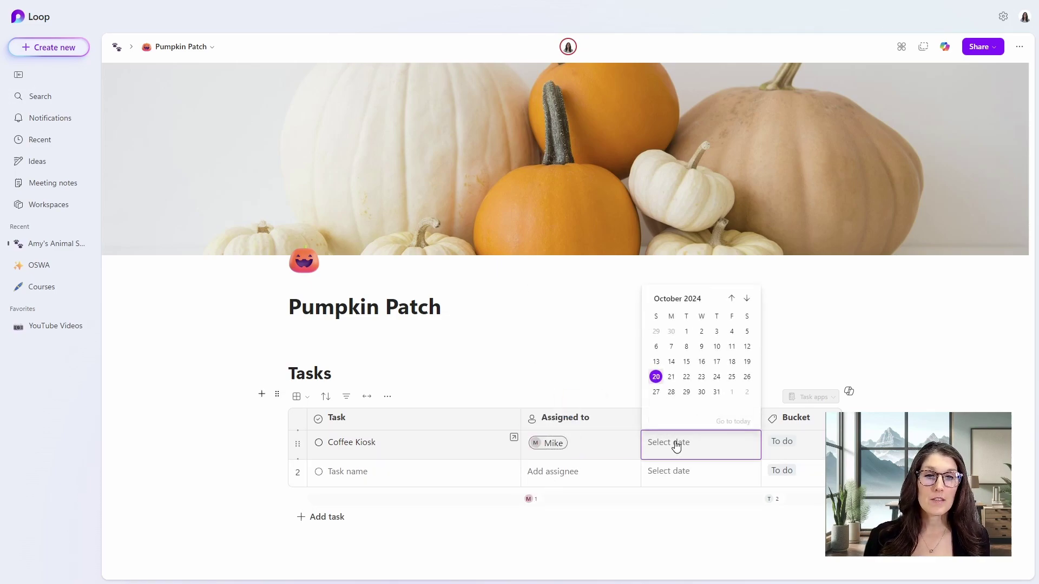
left_click(714, 377)
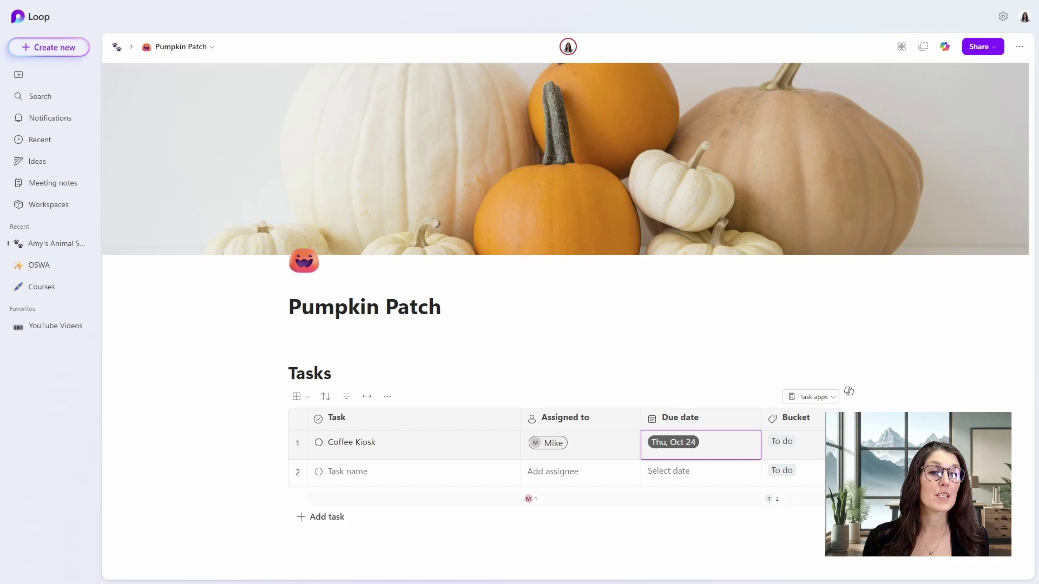
left_click(785, 538)
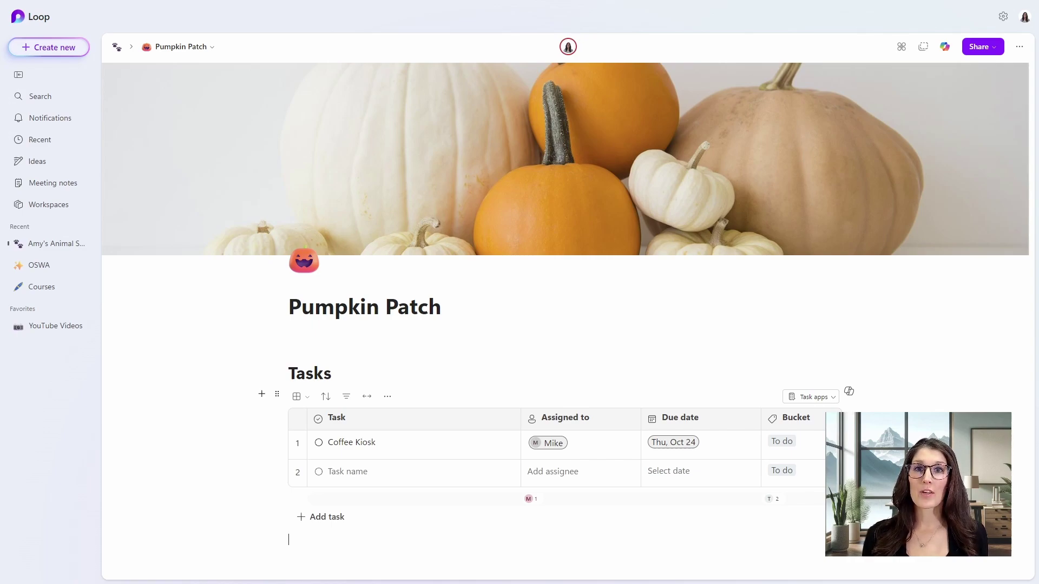
left_click(479, 530)
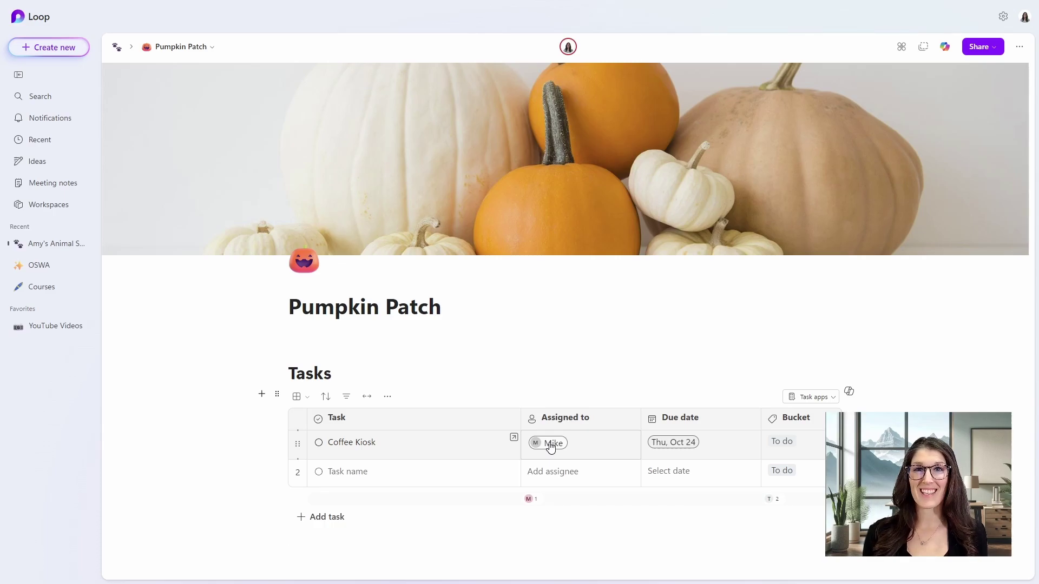
left_click(219, 258)
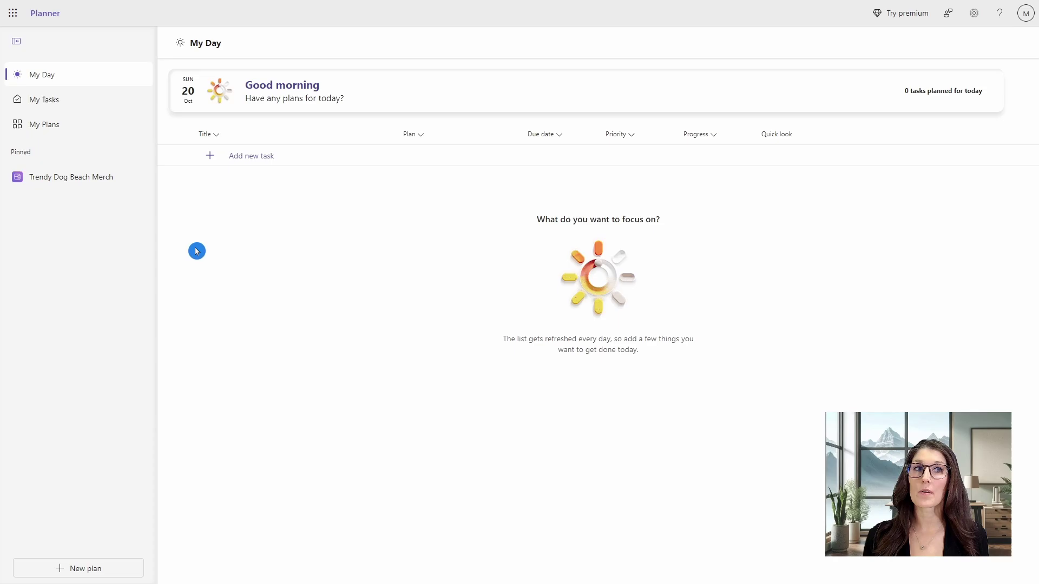
Filter My Tasks to Assigned to me and open the Coffee Kiosk task's details.
left_click(88, 103)
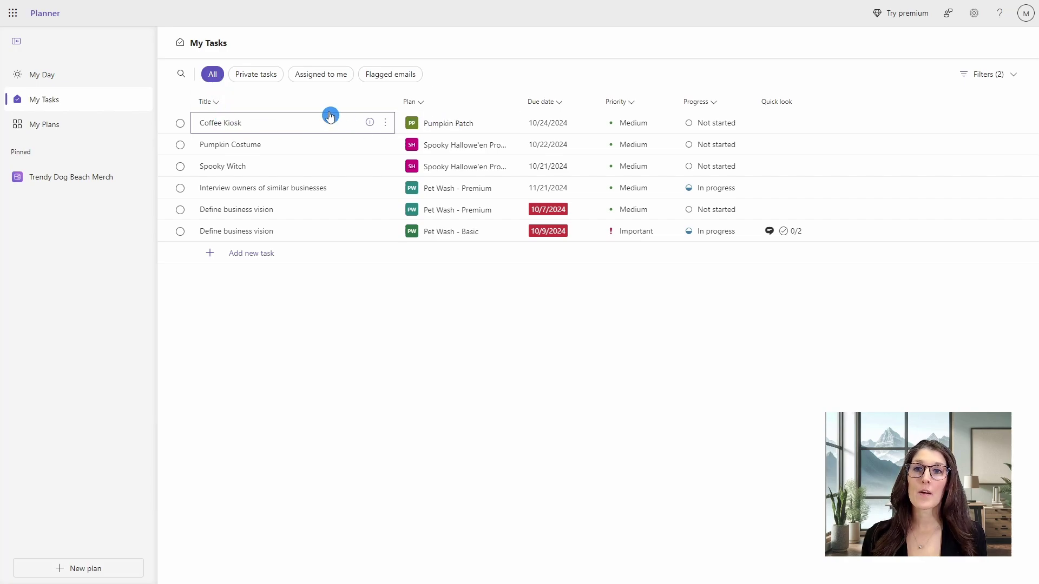
left_click(323, 84)
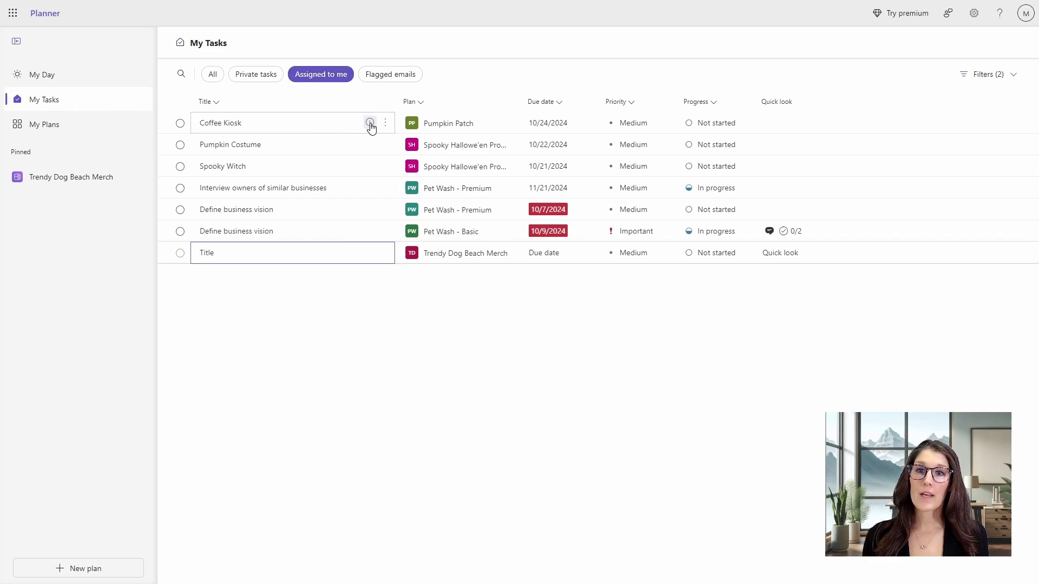
left_click(370, 124)
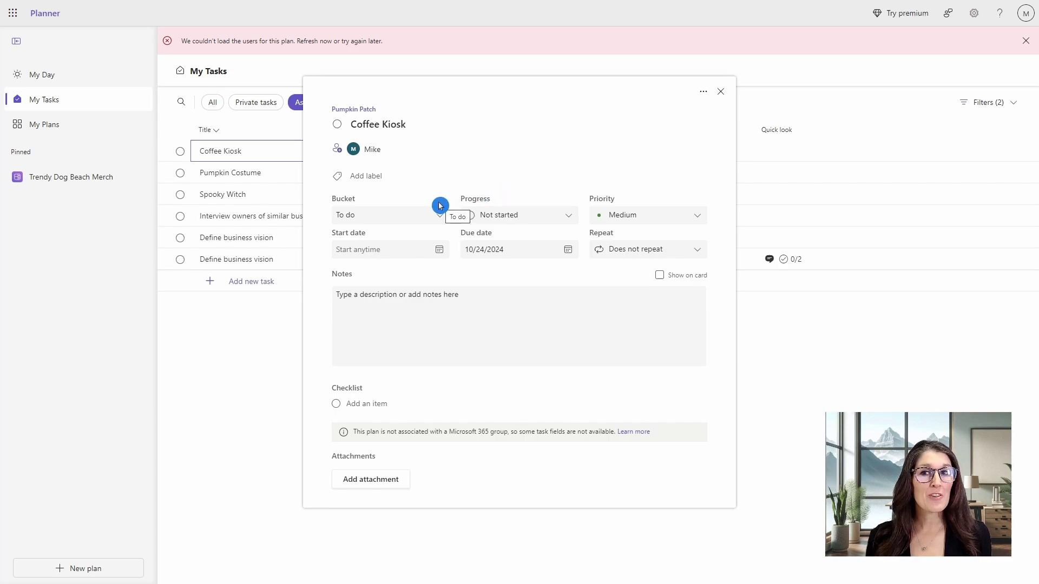
Open the Pumpkin Patch plan from Coffee Kiosk's details and show its linked-content options.
left_click(364, 110)
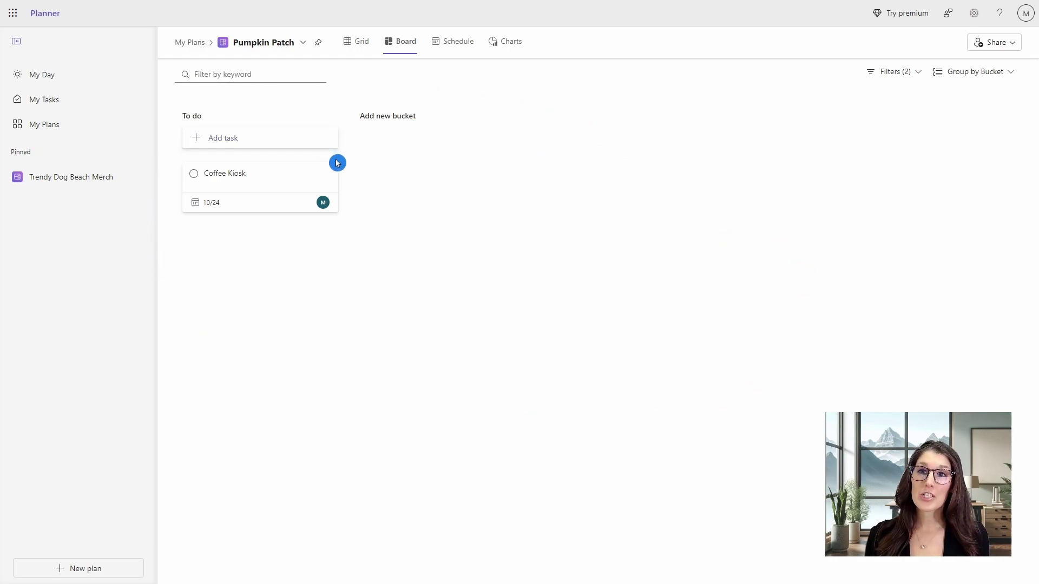
left_click(301, 46)
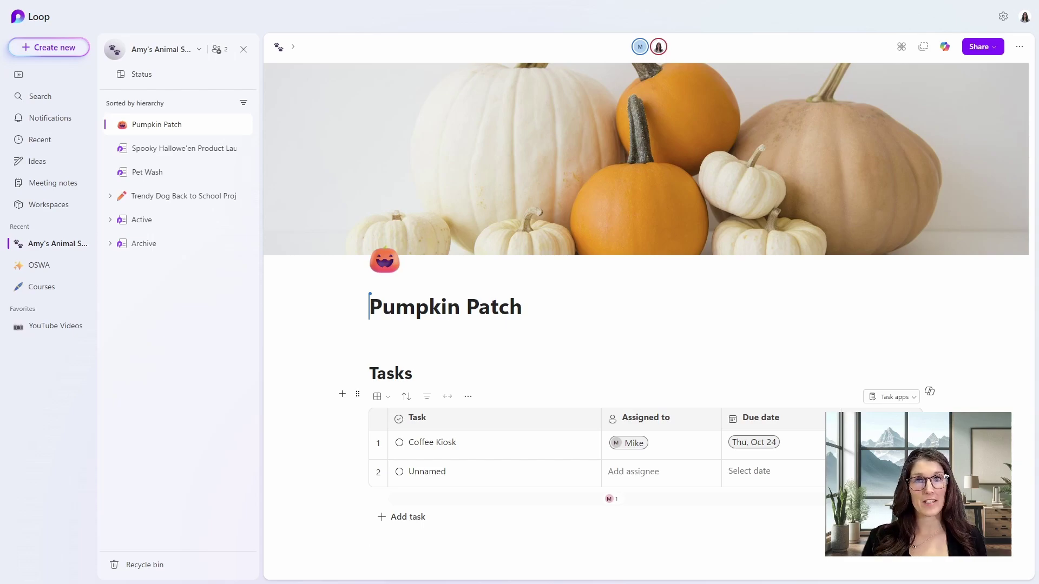
Rename the Unnamed task to 'Review the plan', assign it to a colleague, and set it due October 25.
left_click(369, 539)
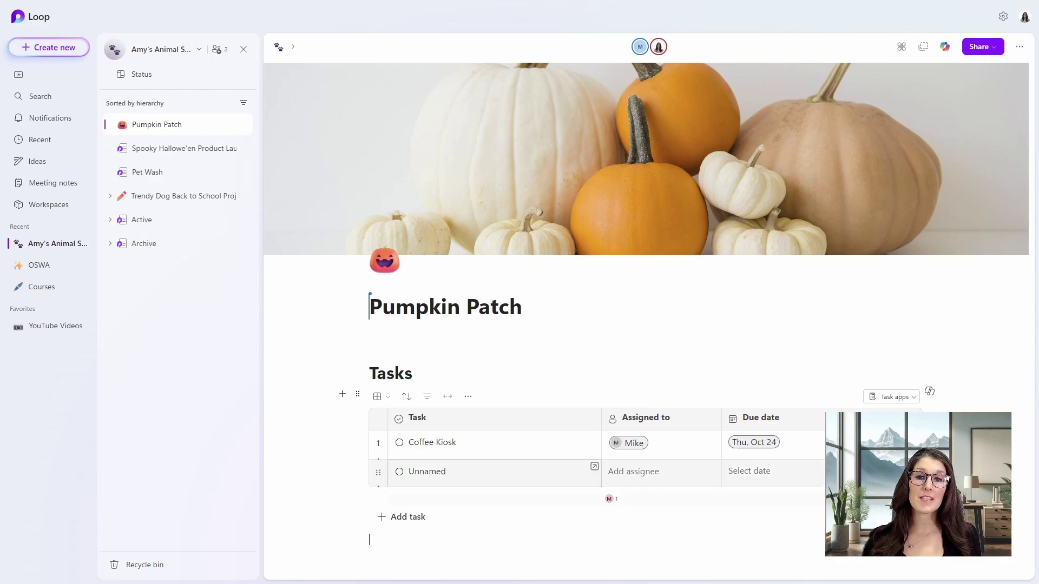
left_click(437, 472)
double_click(438, 473)
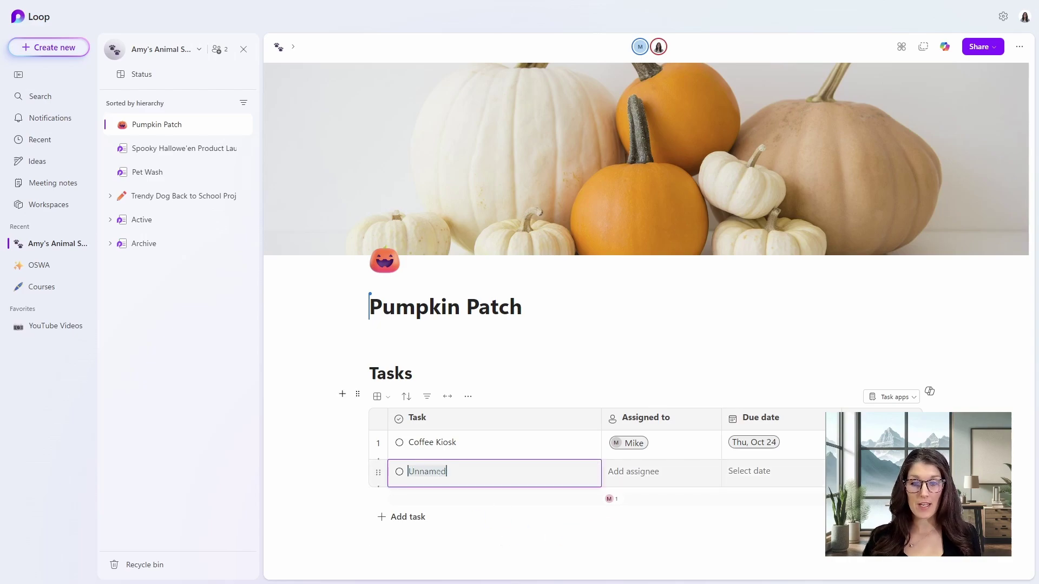
type("Review the plan")
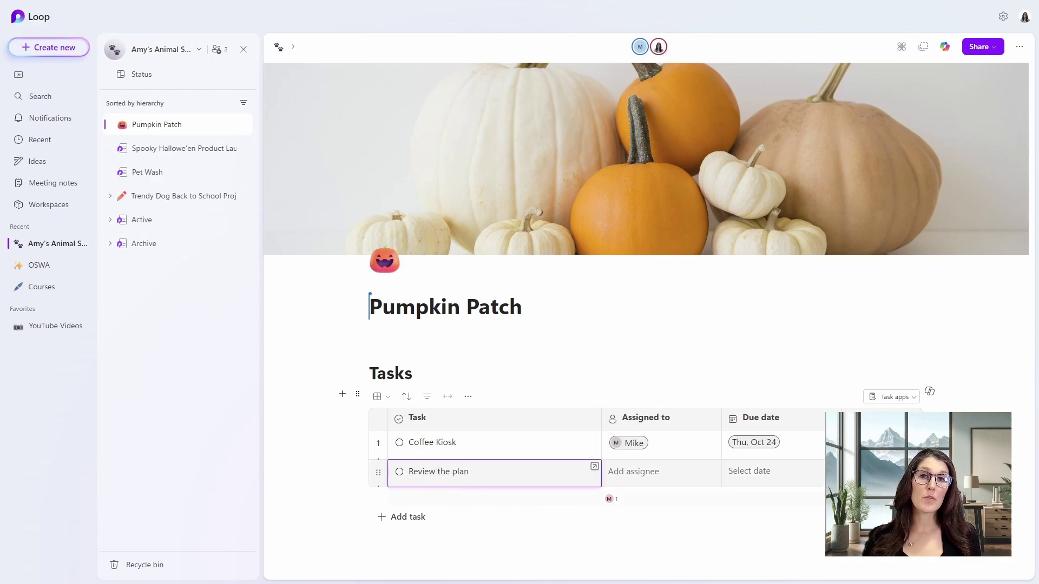
left_click(622, 478)
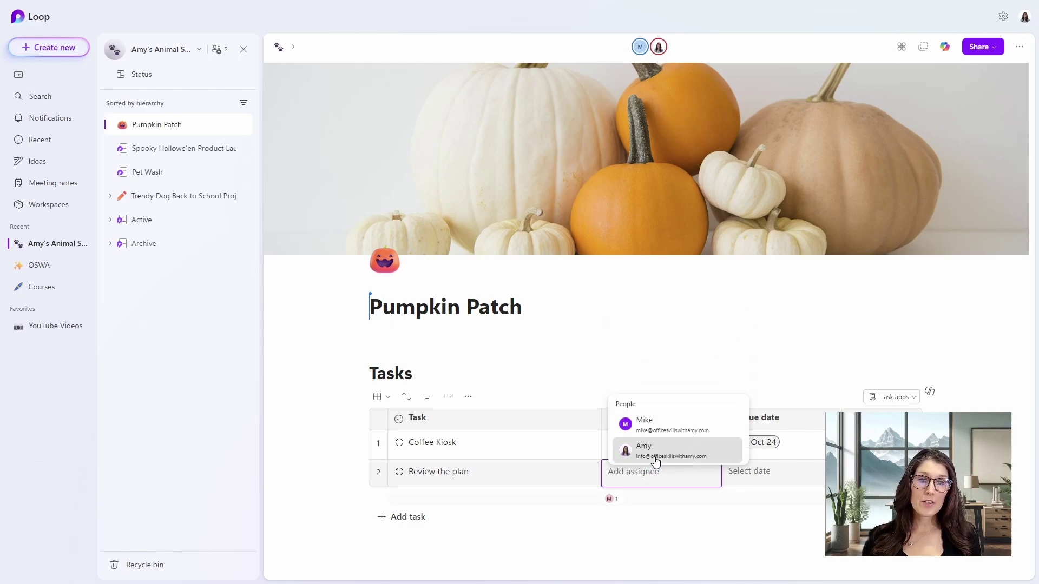
left_click(655, 450)
left_click(754, 476)
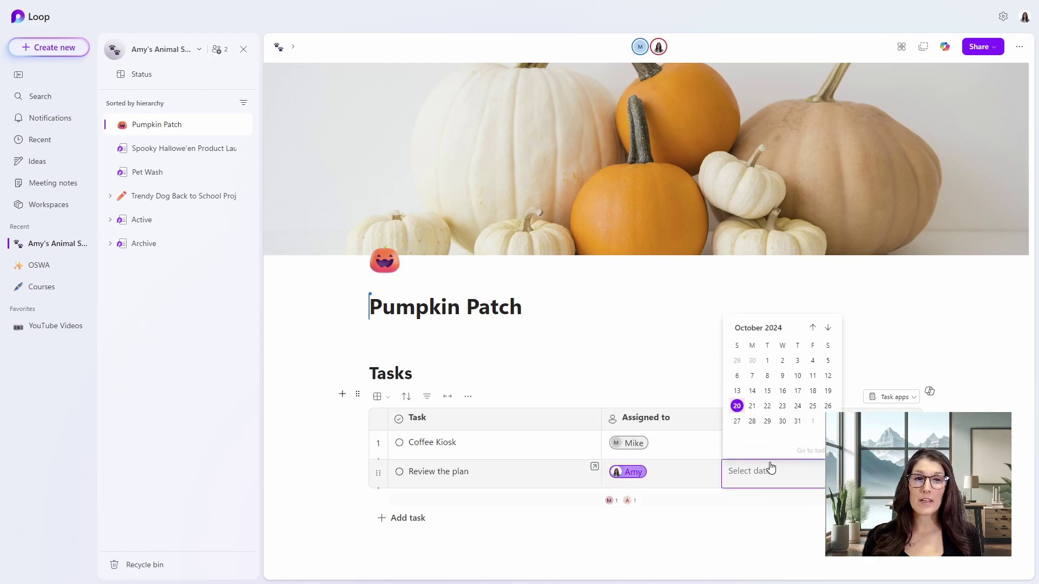
left_click(812, 406)
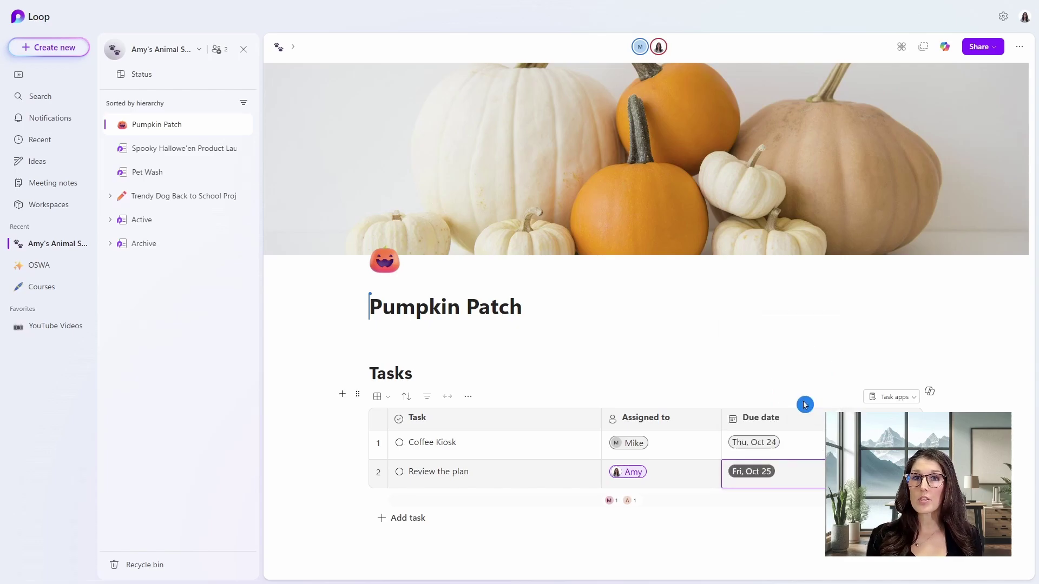
left_click(808, 538)
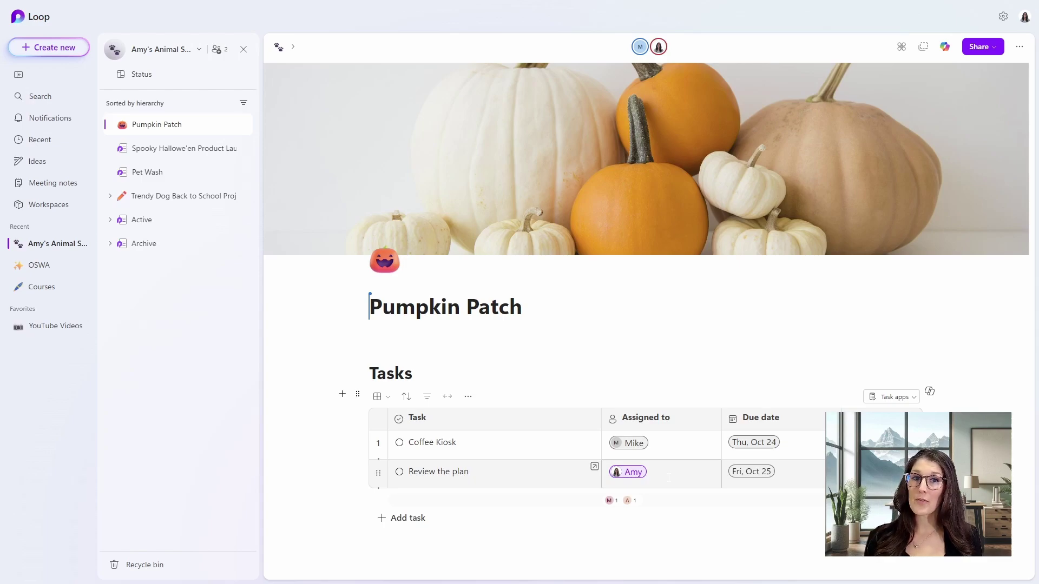
left_click(914, 397)
Open the tasks in Planner's Pet Wash - Basic plan and go to its linked Vancouver Flagship Location site.
left_click(930, 410)
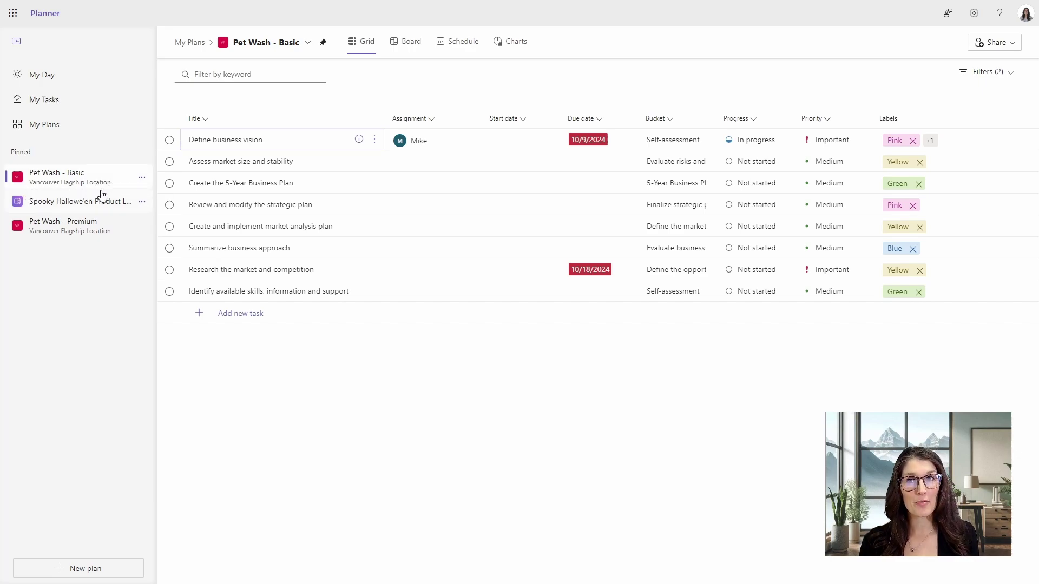
left_click(201, 187)
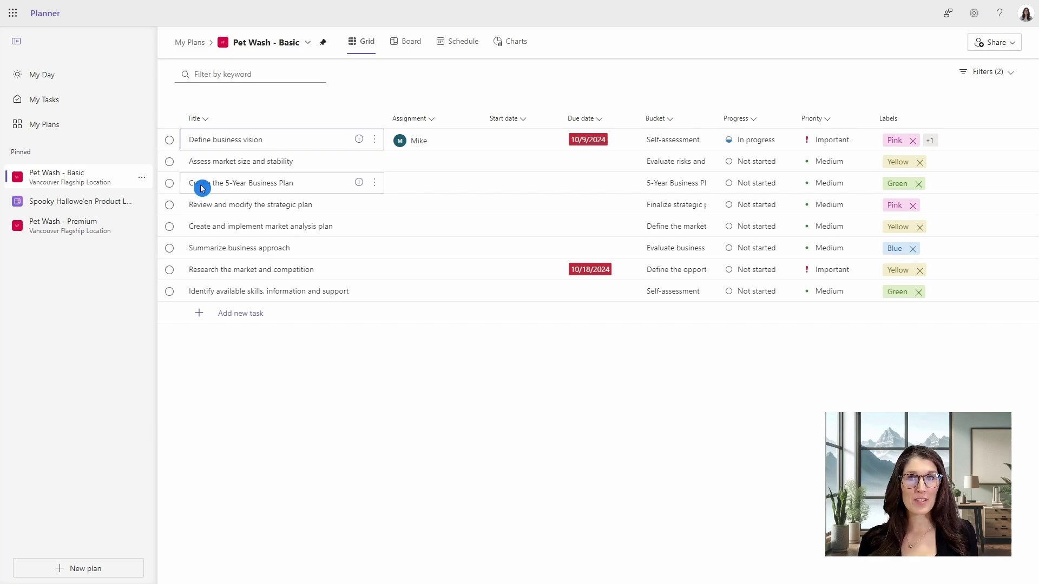
left_click(301, 46)
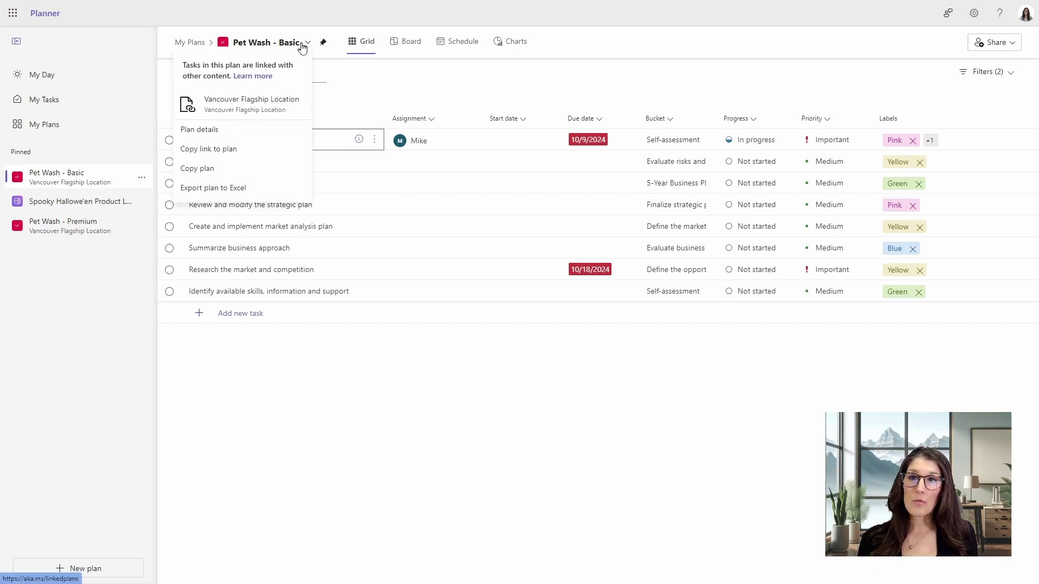
left_click(289, 68)
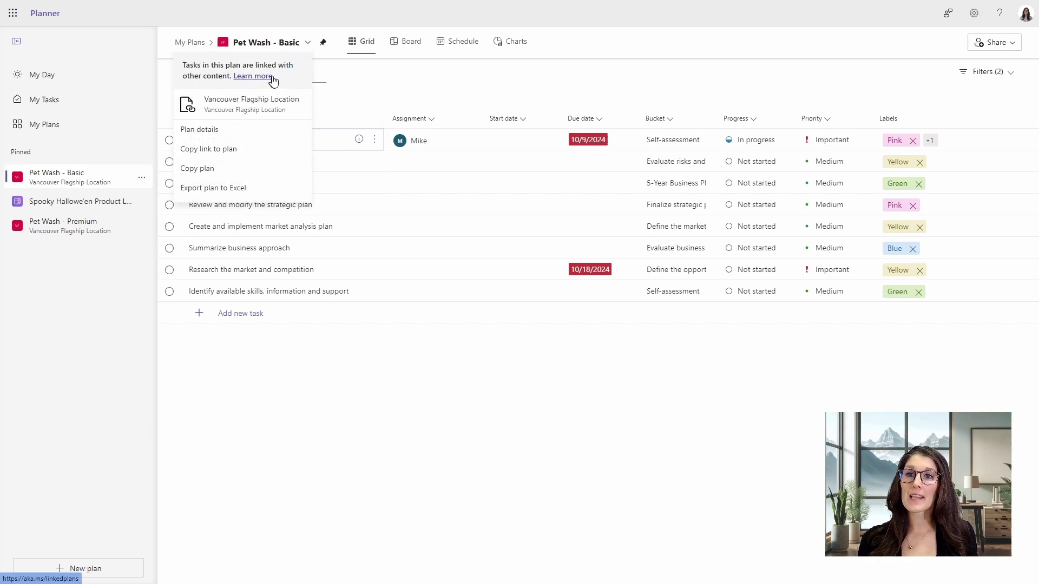
left_click(247, 106)
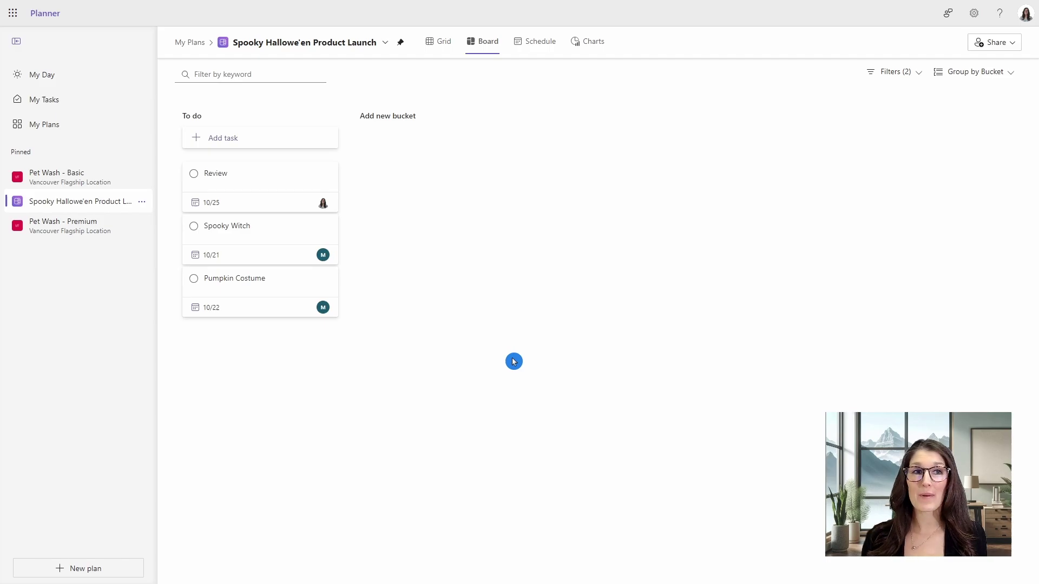
Review the Planner notification settings and their help article on managing notifications.
left_click(971, 14)
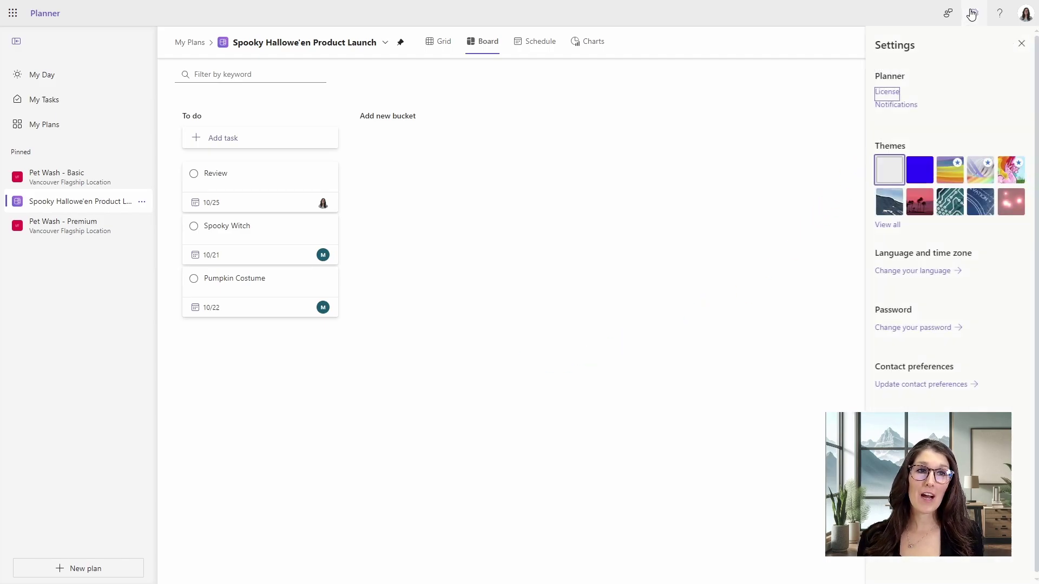
left_click(911, 106)
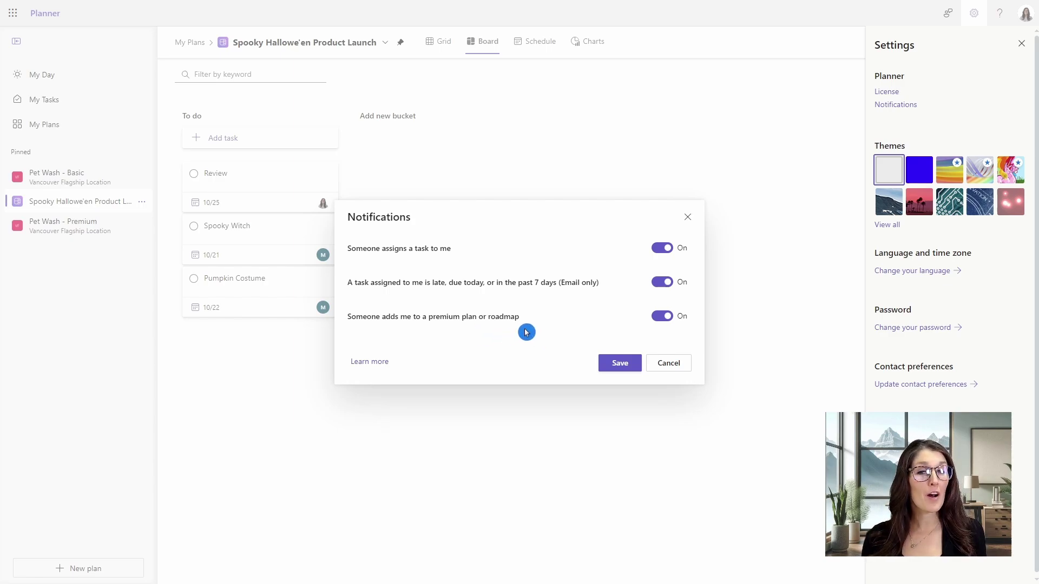
left_click(374, 362)
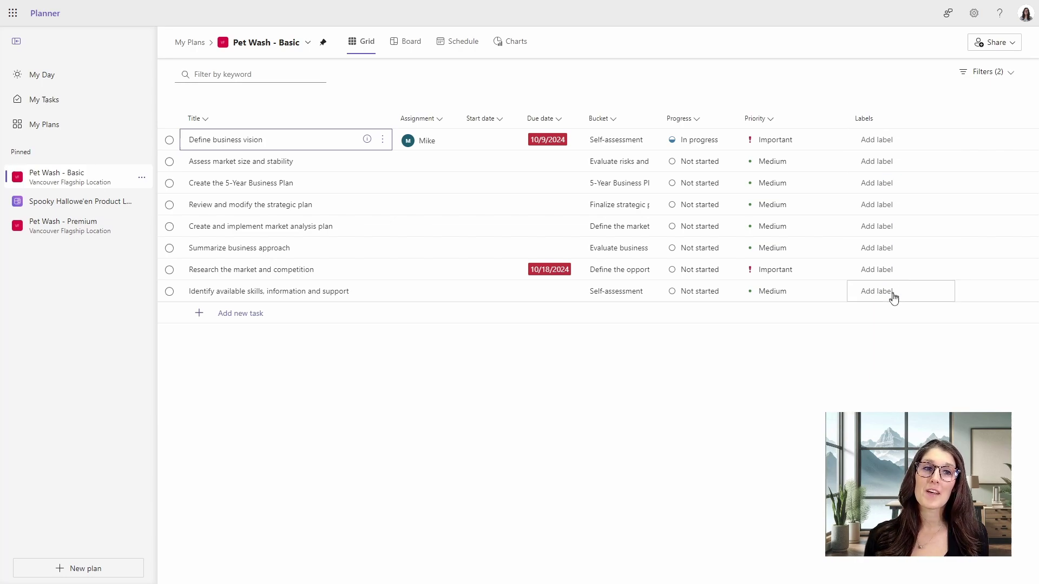
Label Define business vision Thumbs Up and Assess market size and stability Yellow.
left_click(907, 140)
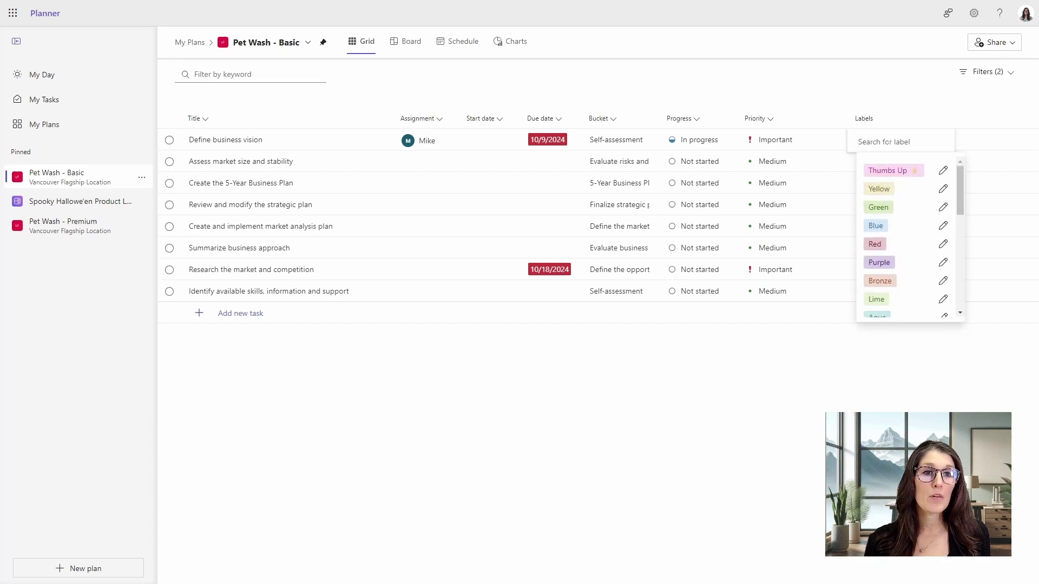
left_click(902, 171)
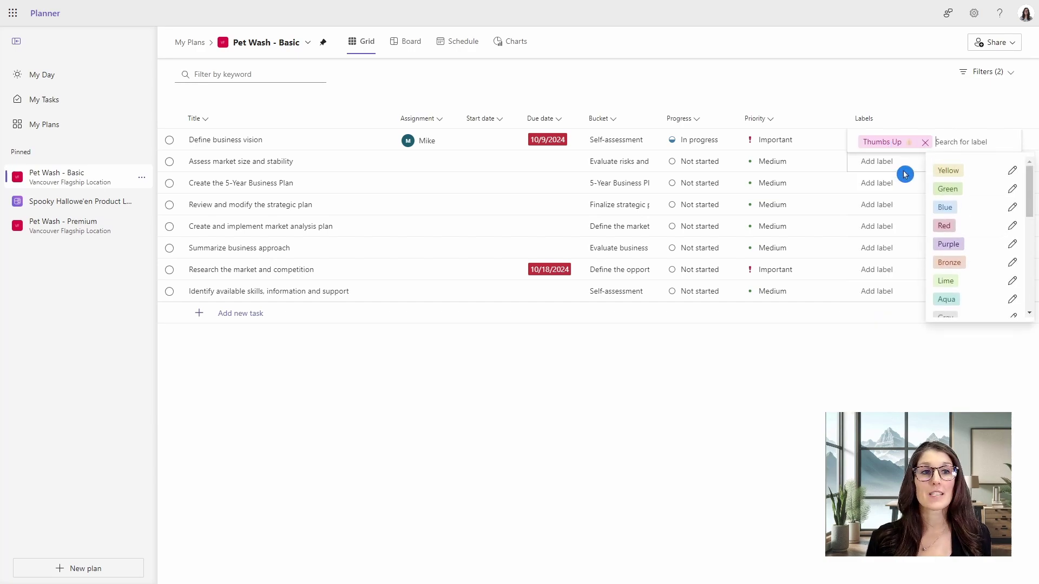
left_click(904, 165)
left_click(897, 162)
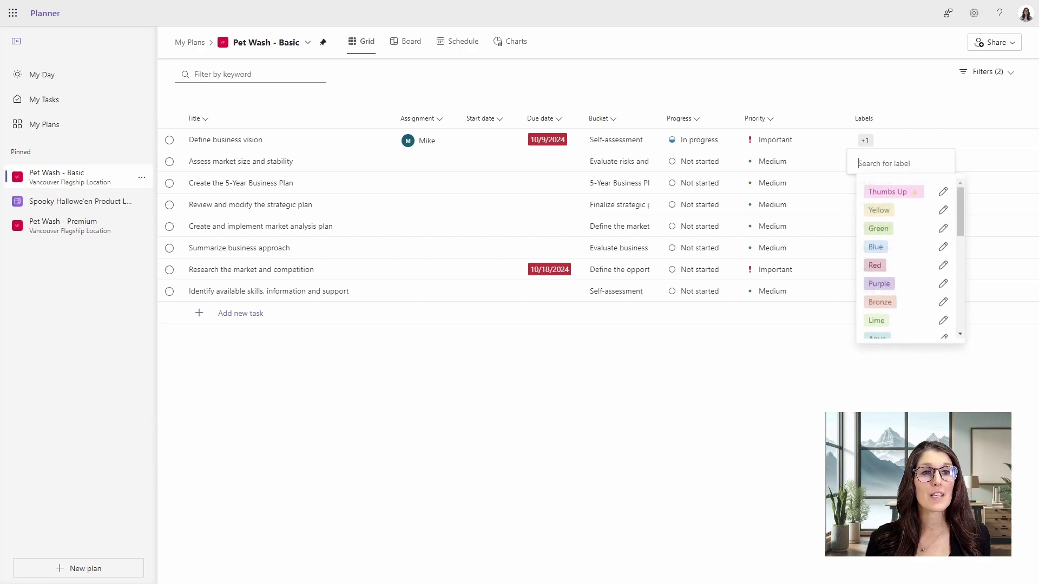
left_click(883, 216)
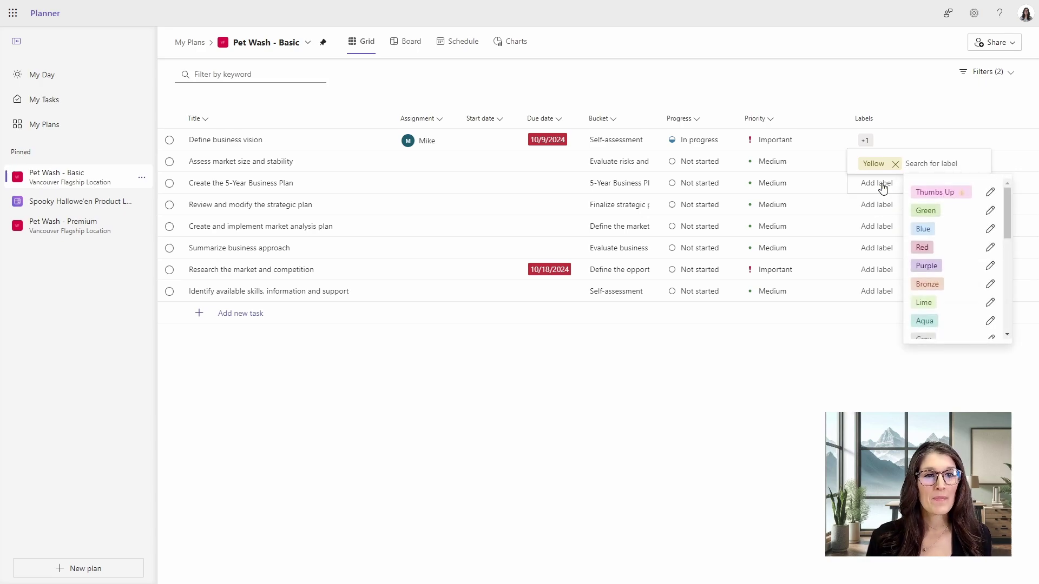
left_click(881, 186)
Label Create the 5-Year Business Plan Thumbs Up, then widen the Title and Bucket columns.
left_click(881, 185)
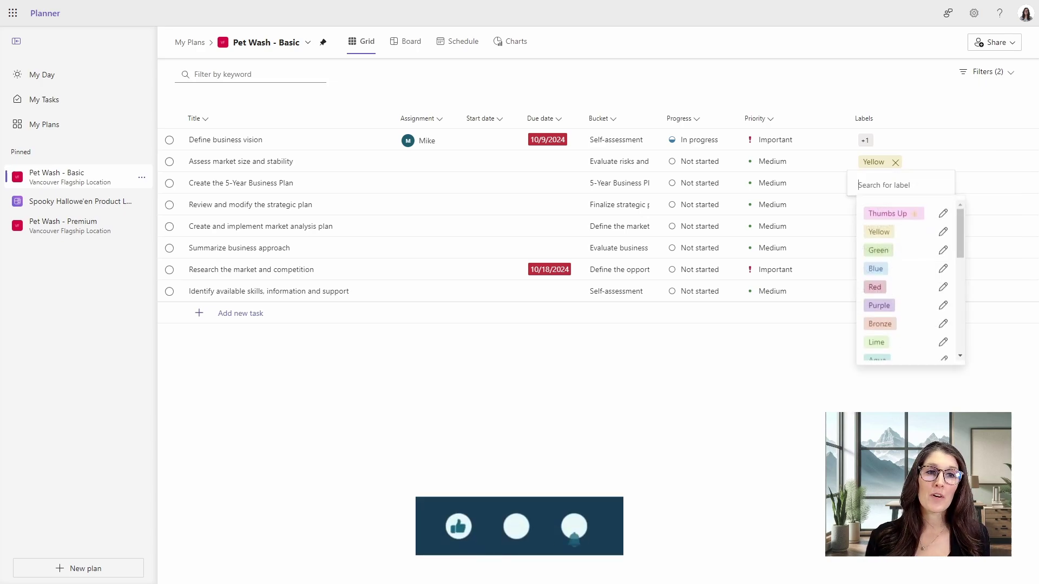
left_click(892, 217)
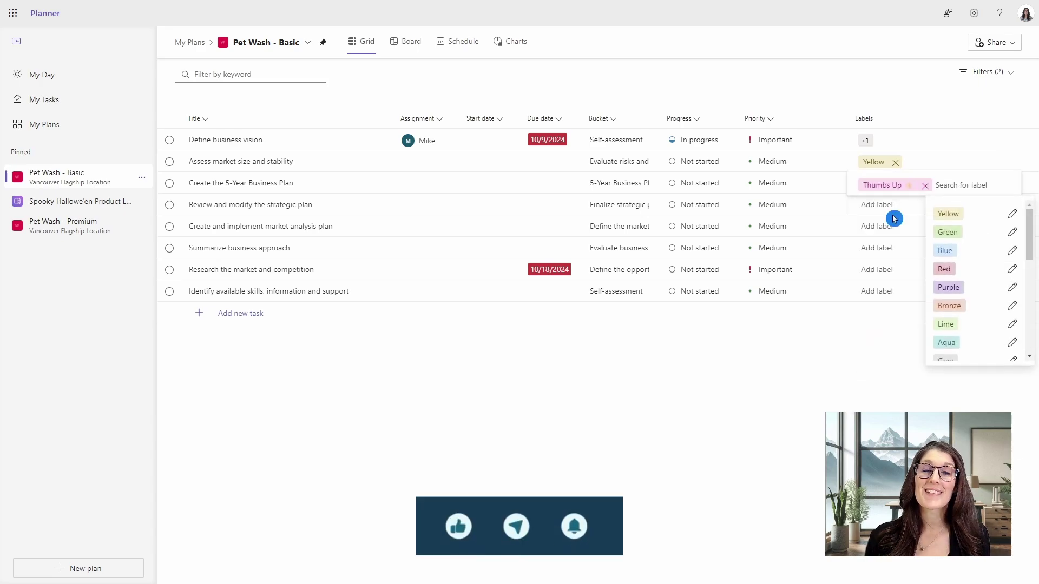
left_click(824, 385)
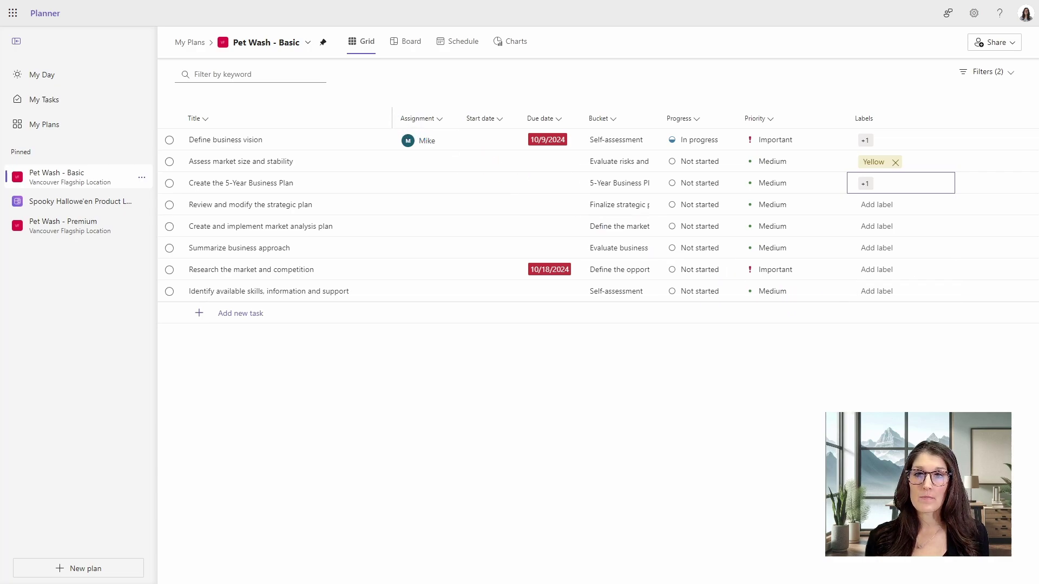
mouse_move(392, 115)
left_mouse_down()
mouse_move(487, 119)
mouse_move(288, 113)
mouse_move(402, 117)
left_mouse_up()
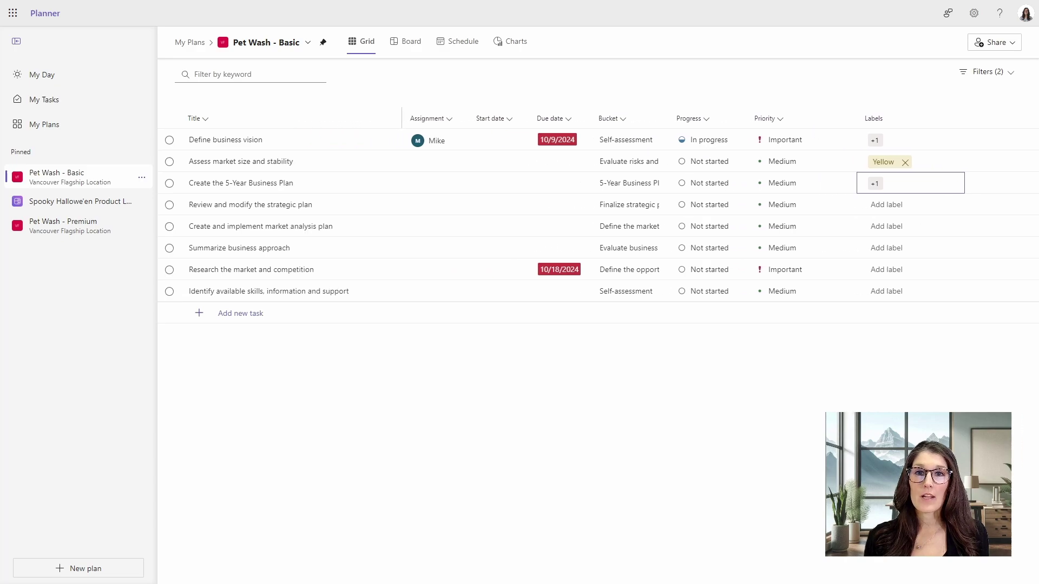
left_click_drag(669, 116, 717, 116)
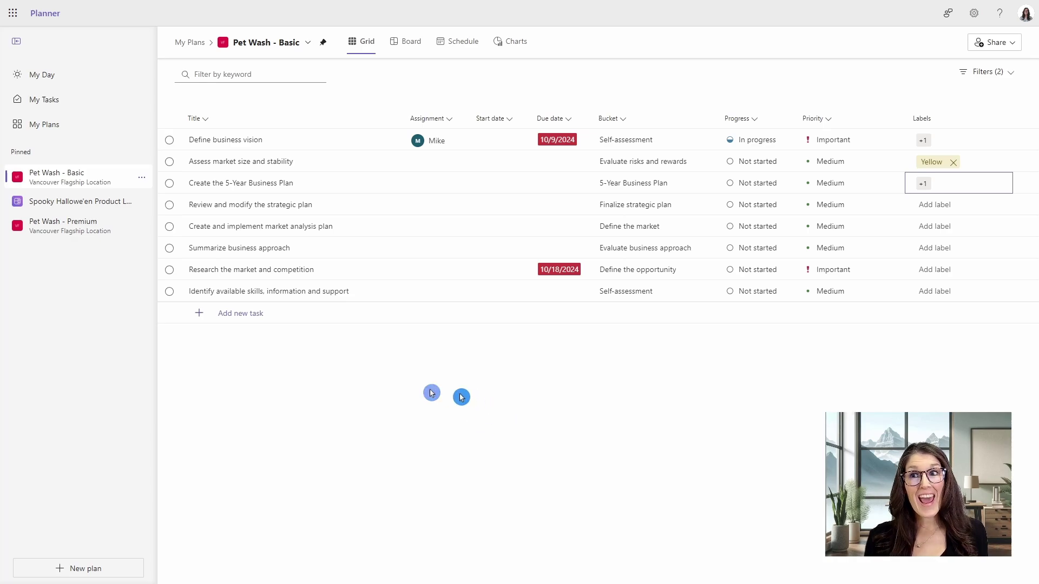
In the Pet Wash - Premium plan grid, hide the Thumbs Up column.
left_click(75, 236)
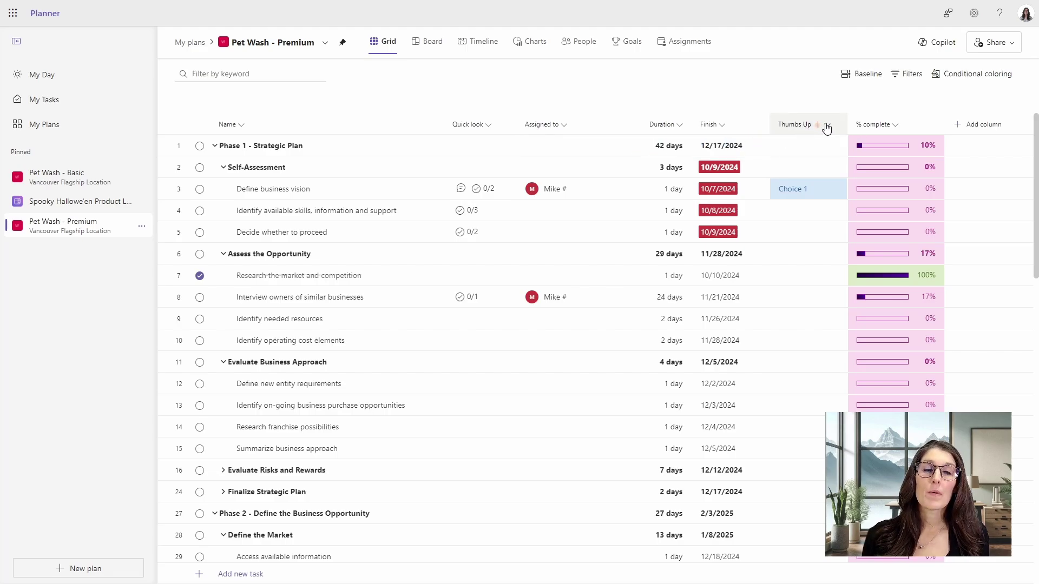
left_click(826, 126)
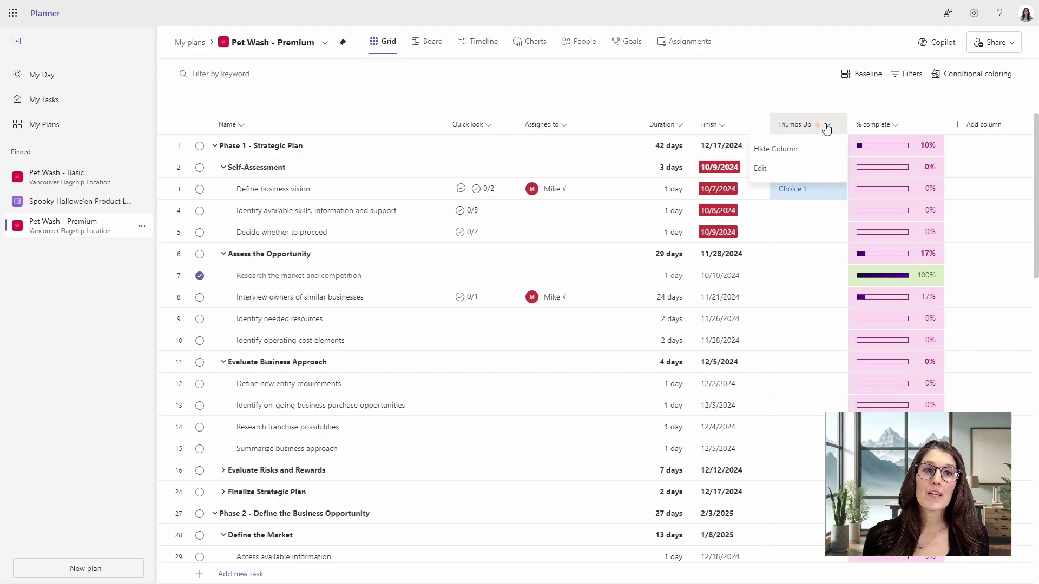
left_click(798, 157)
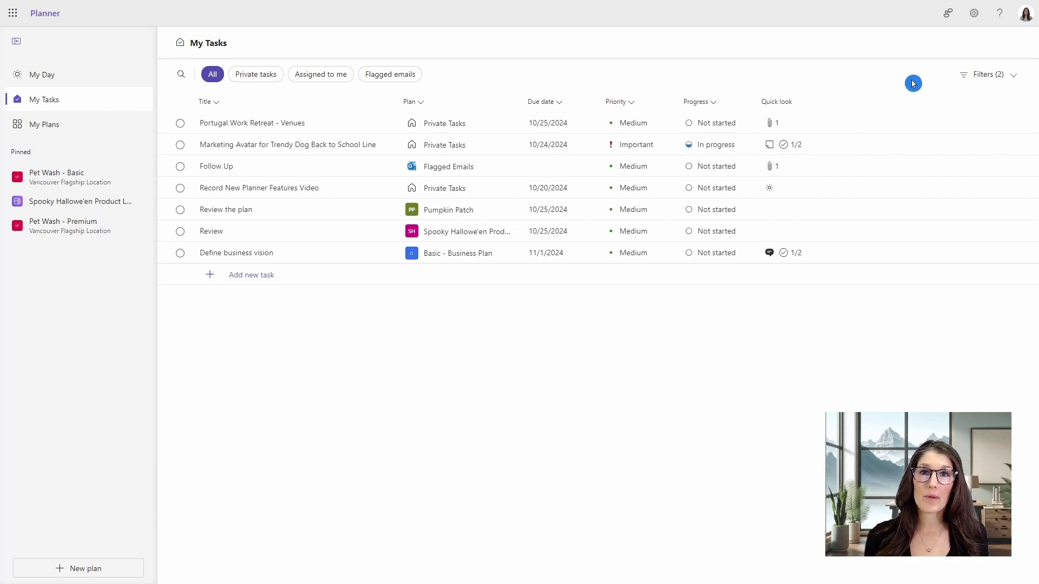
left_click(1009, 81)
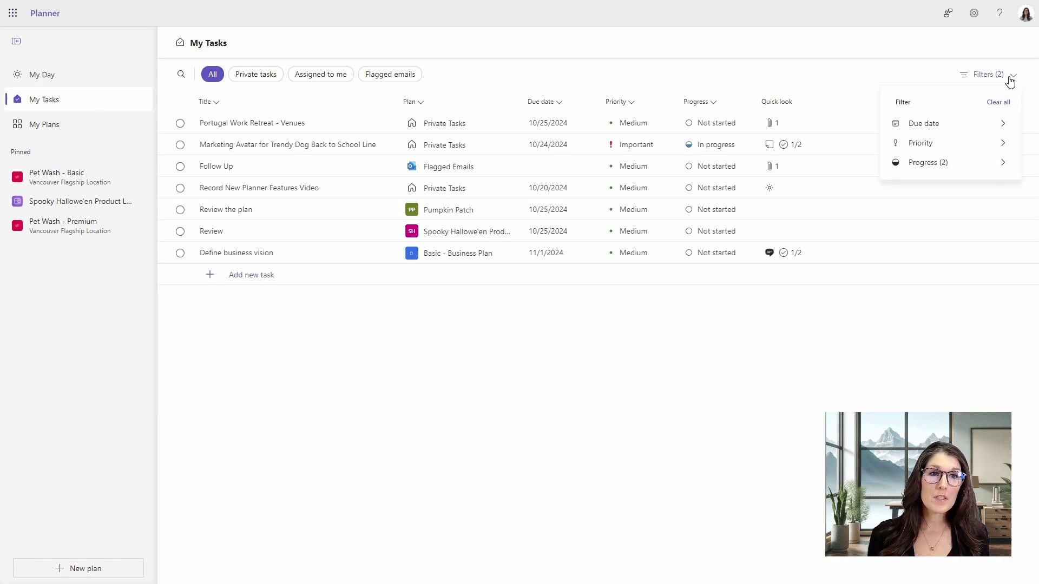
mouse_move(975, 163)
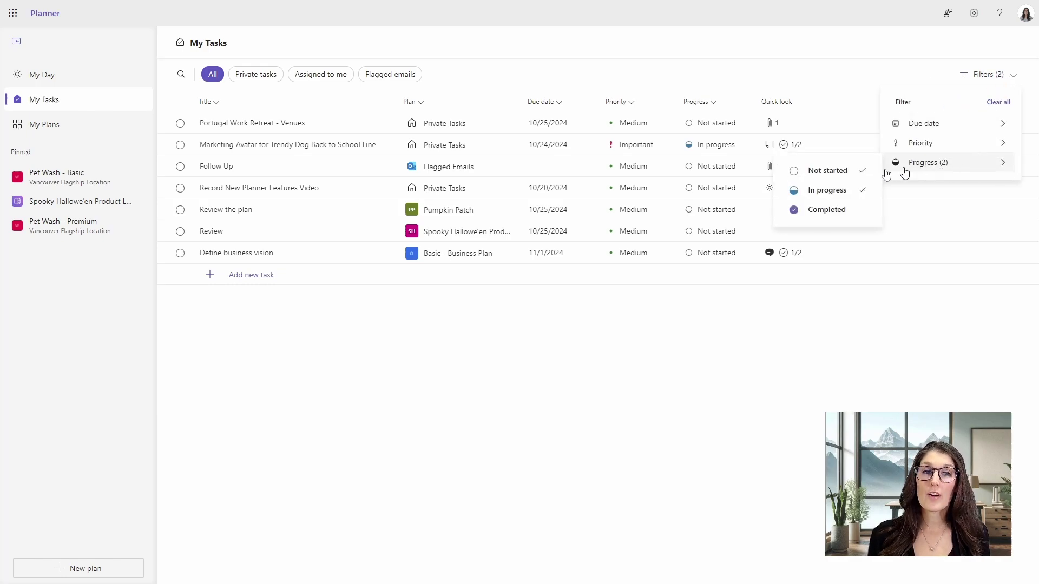
left_click(839, 170)
left_click(848, 193)
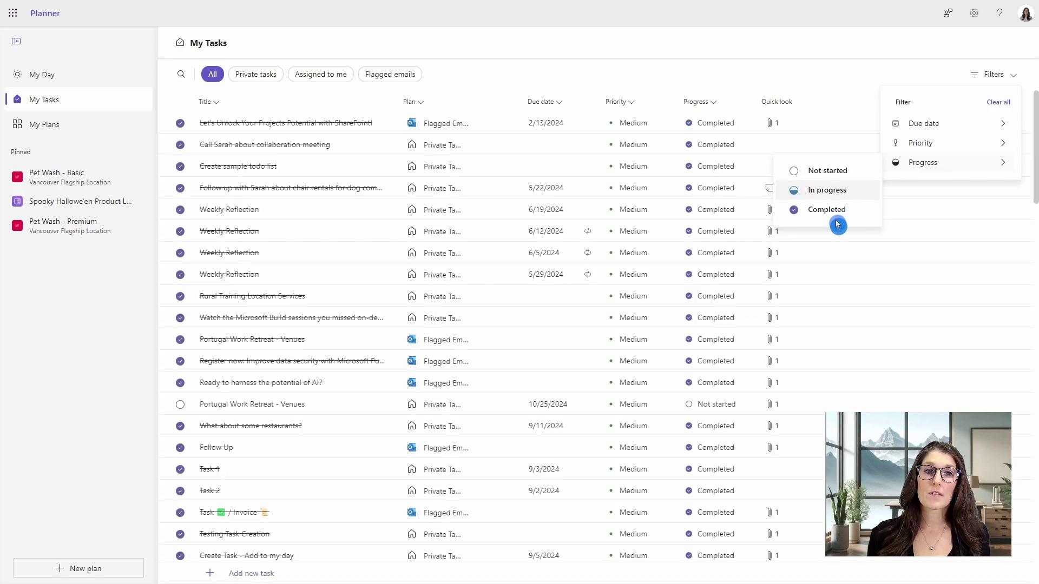
left_click(837, 213)
left_click(838, 80)
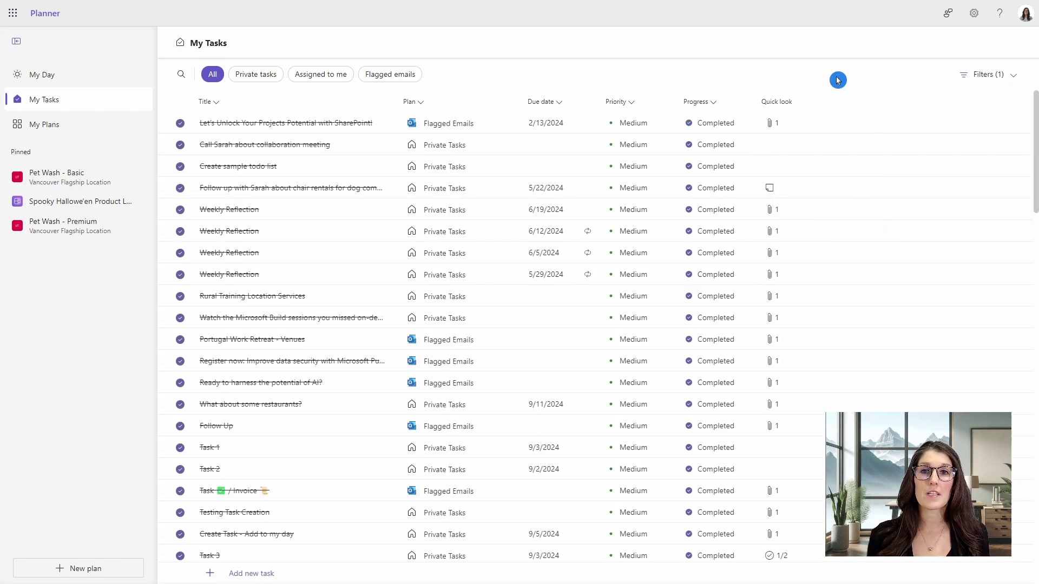
left_click(997, 81)
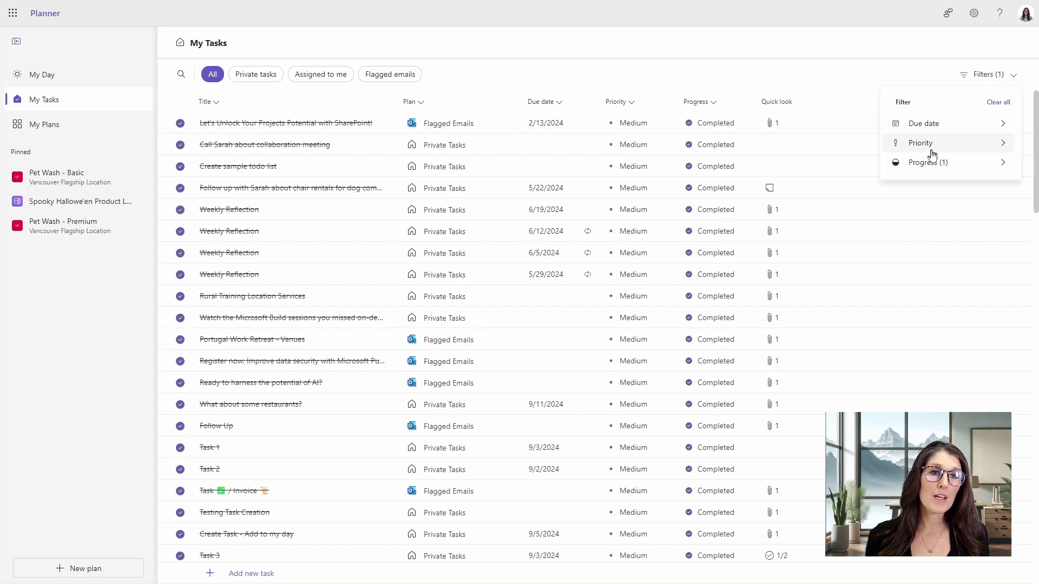
mouse_move(930, 163)
left_click(853, 195)
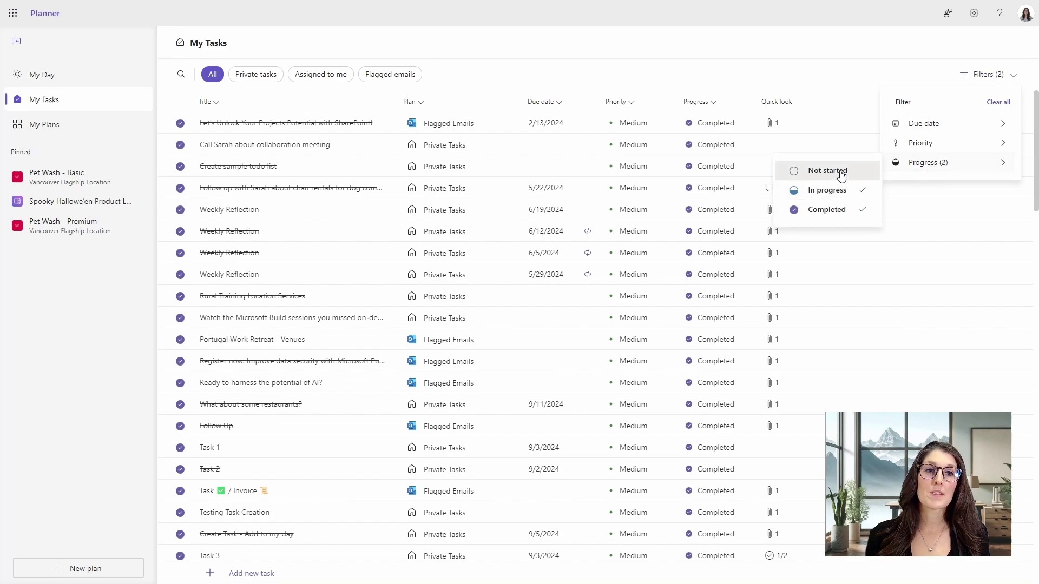
left_click(841, 171)
left_click(850, 208)
left_click(821, 78)
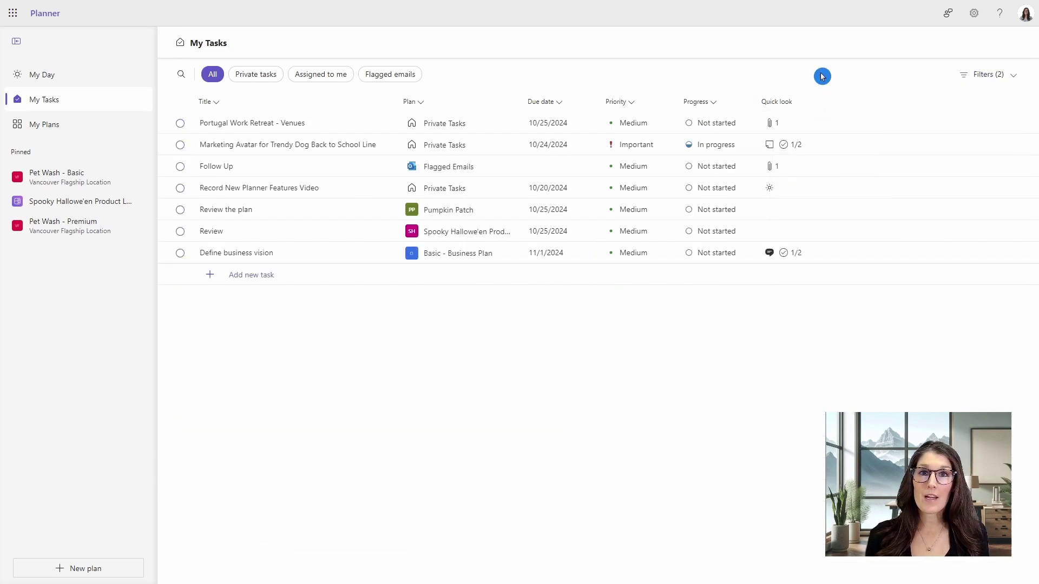